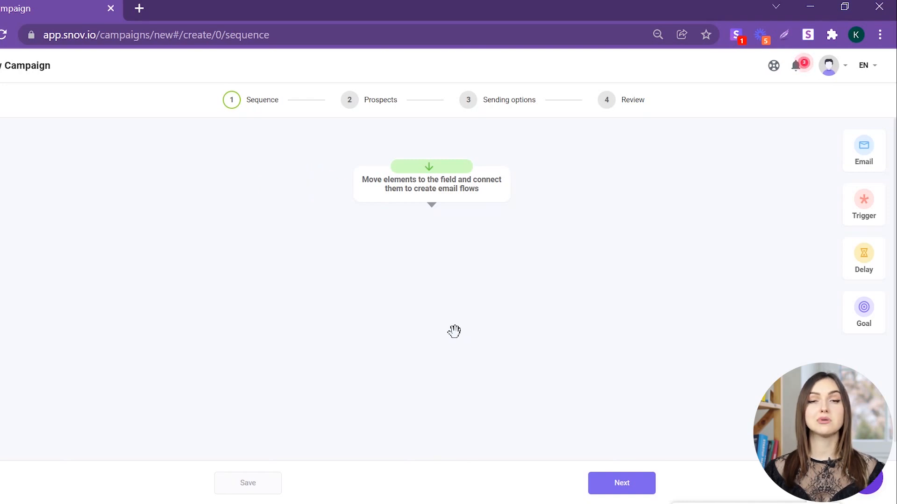
Step: Add an Email element below the start block and link the start block to it
drag(861, 150, 428, 290)
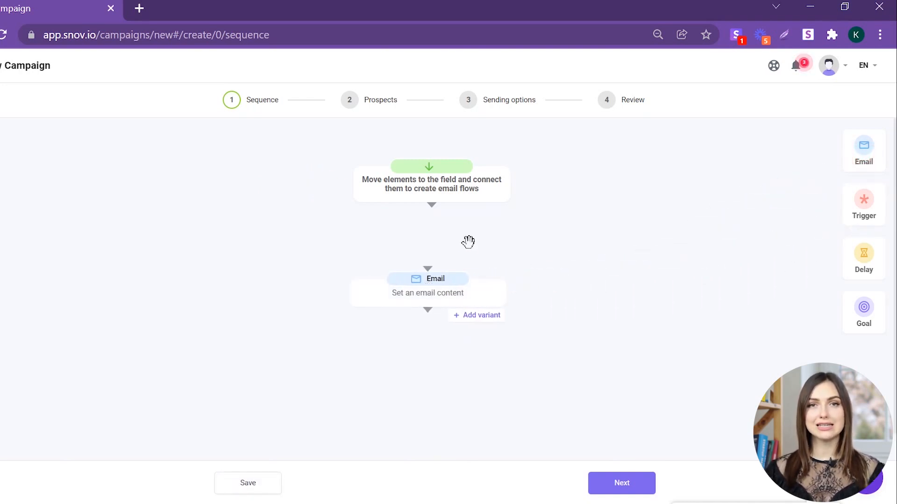
drag(432, 206, 427, 270)
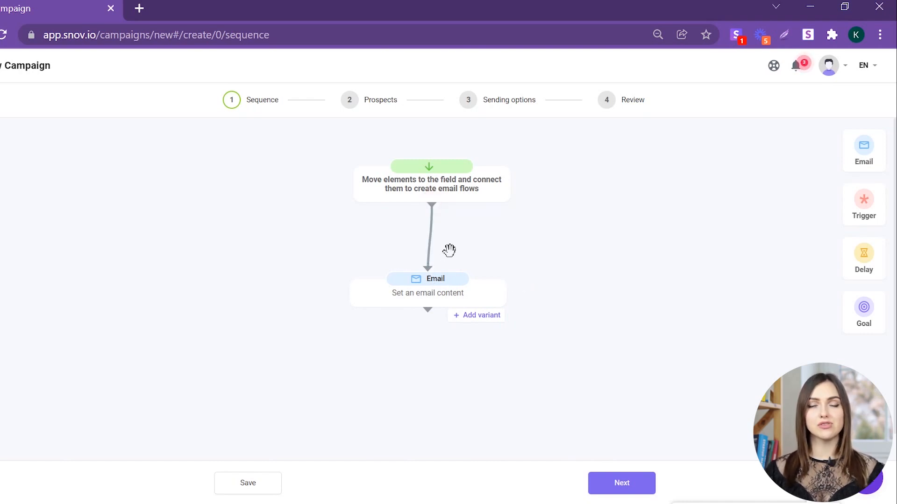
click(430, 236)
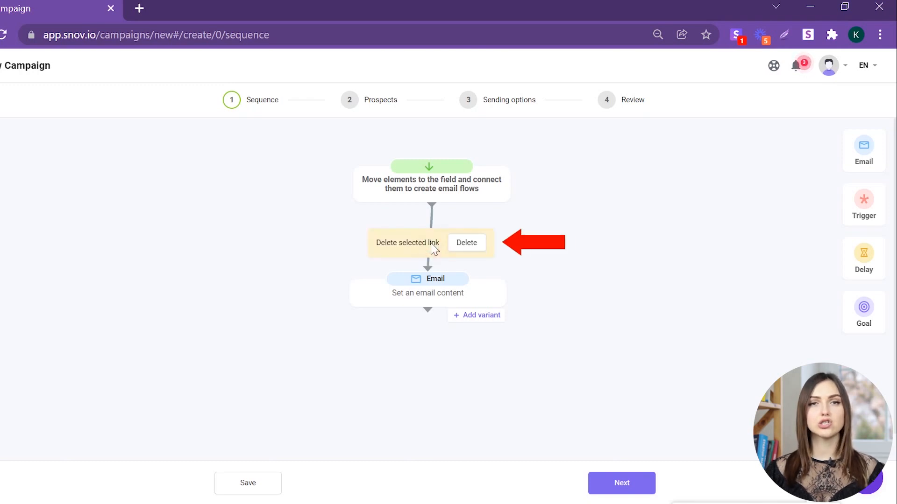
click(421, 421)
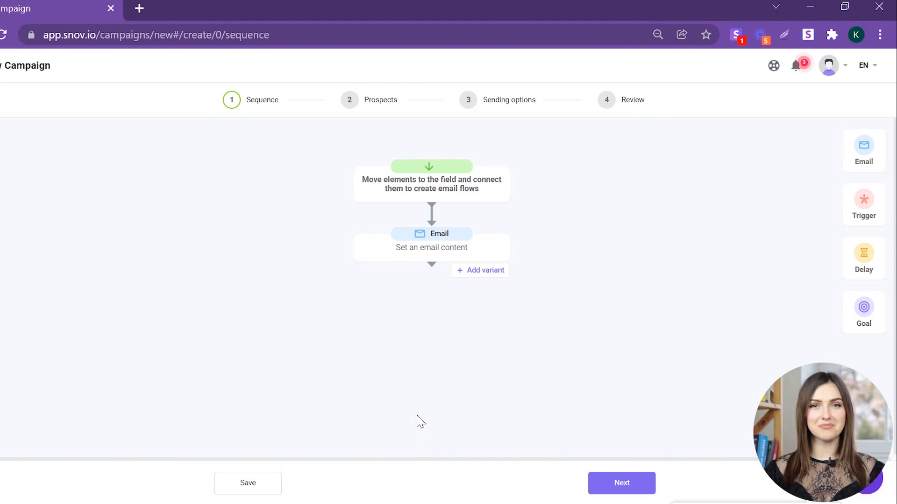
Step: Open the email block in the expanded editor and load the template with the subject "Stay ahead of the competition. Special offer for"
click(440, 248)
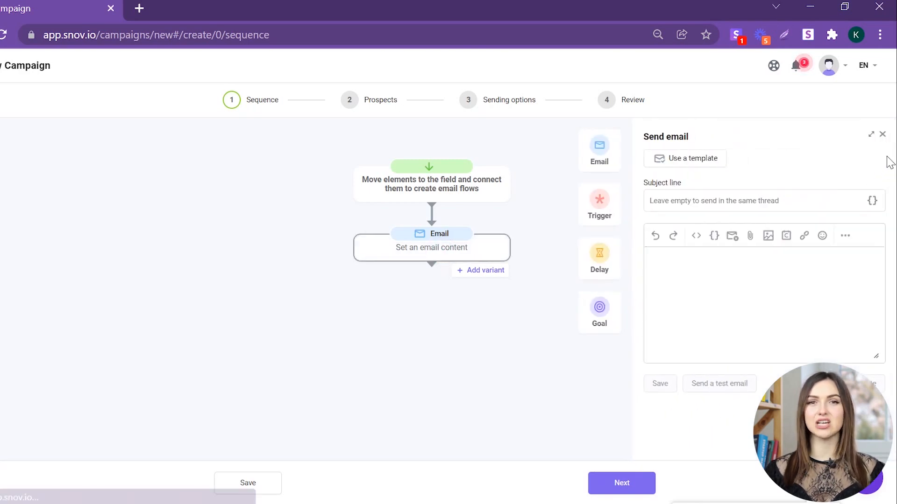
click(871, 135)
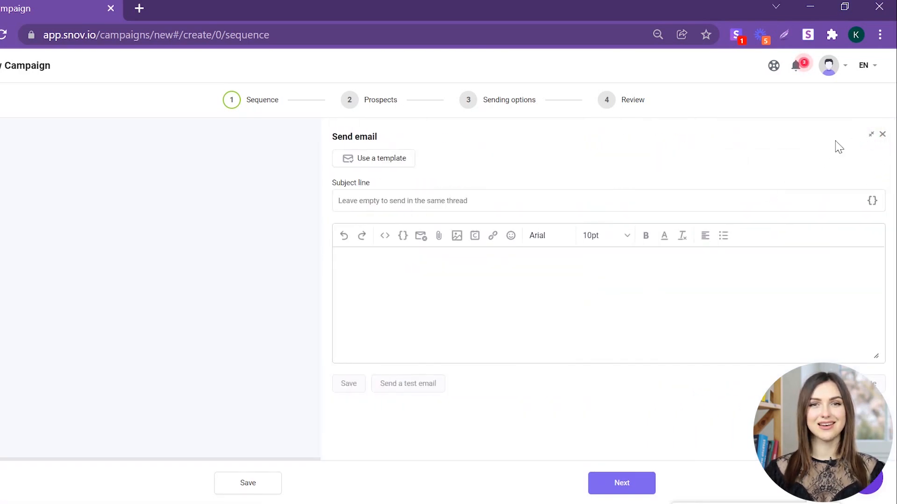
click(390, 164)
click(395, 205)
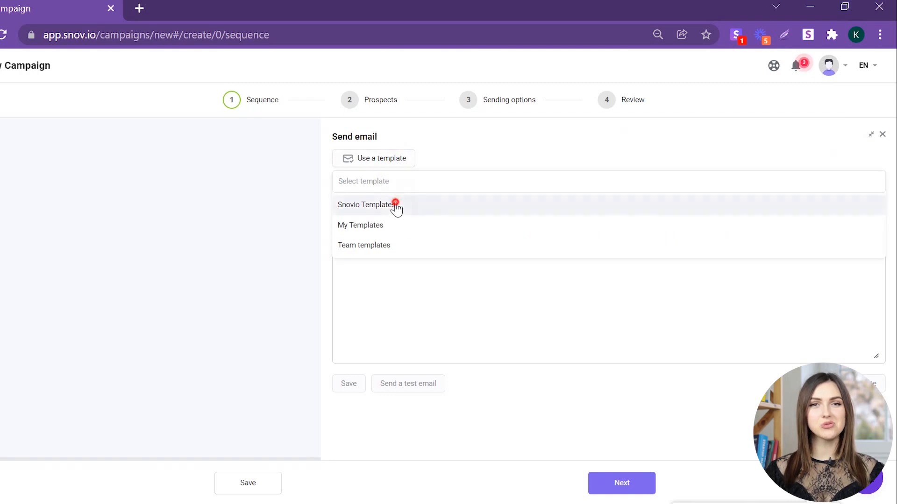
click(387, 224)
click(384, 229)
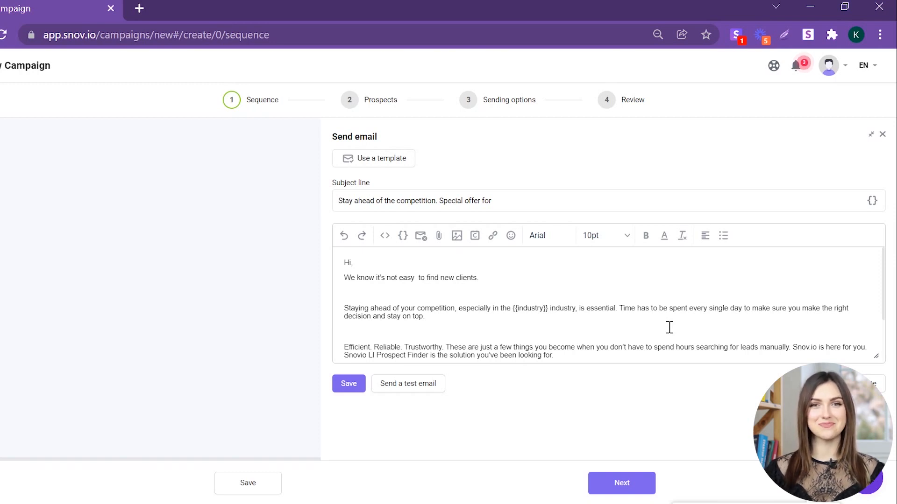
Step: Append the first_name variable to the subject line with the fallback "you"
click(872, 200)
click(844, 244)
click(570, 199)
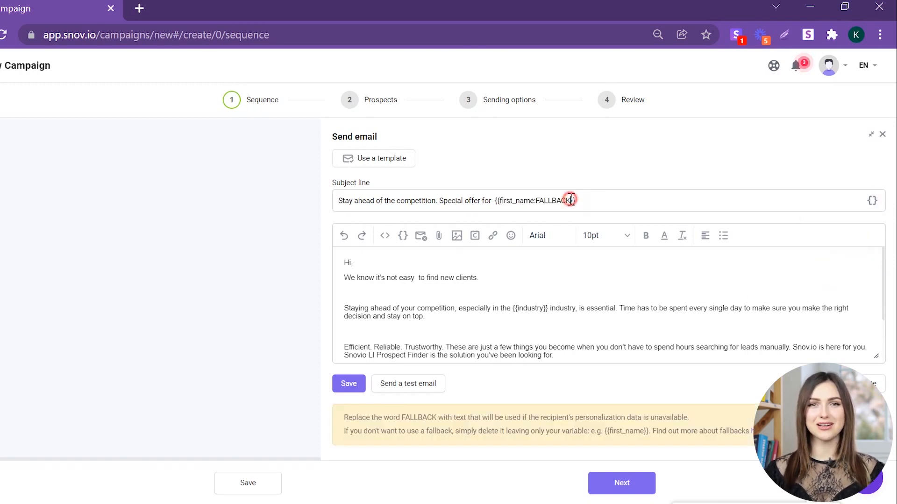
key(BackSpace)
key(BackSpace)
key(BackSpace)
key(BackSpace)
key(BackSpace)
key(BackSpace)
key(BackSpace)
key(BackSpace)
text(you)
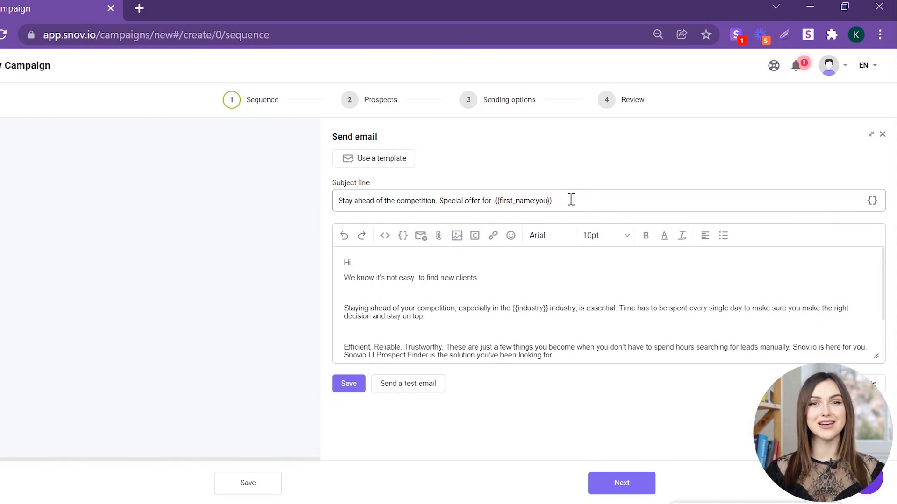
Step: Insert the first_name variable after "Hi," in the email body with the fallback "friend"
click(402, 235)
click(411, 274)
click(438, 266)
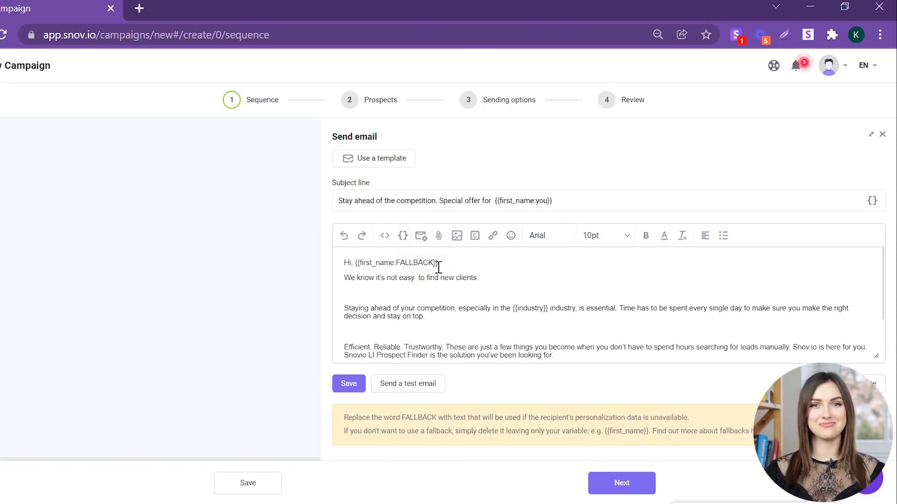
key(BackSpace)
key(BackSpace)
key(BackSpace)
key(BackSpace)
key(BackSpace)
key(BackSpace)
key(BackSpace)
key(BackSpace)
text(friend)
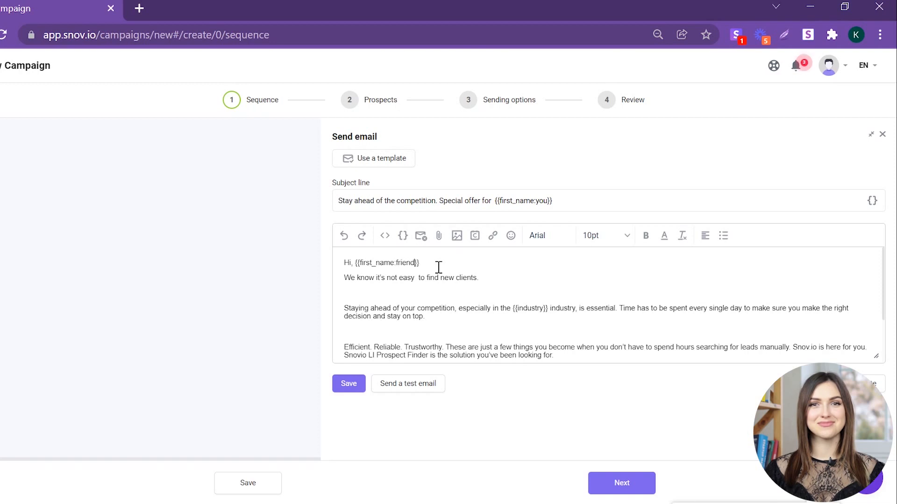
Step: Add an unsubscribe link reading "Click here to unsubscribe" at the end of the email body
scroll(439, 267, down, 2)
click(421, 235)
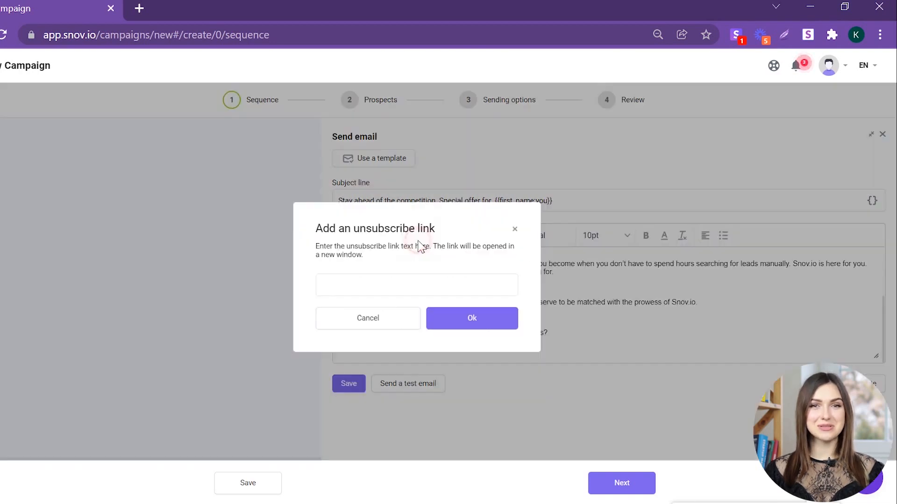
click(399, 288)
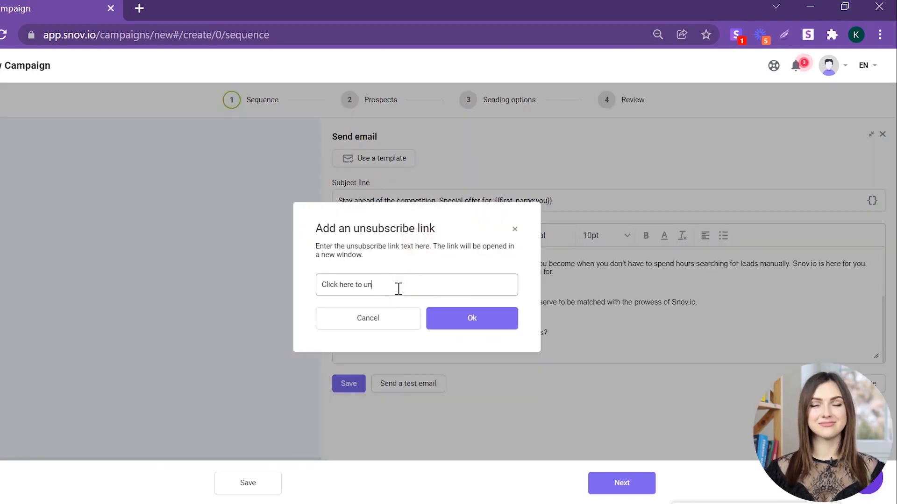
click(471, 322)
Step: Attach the Snovio Presentation PDF from the Downloads folder to the email
click(440, 235)
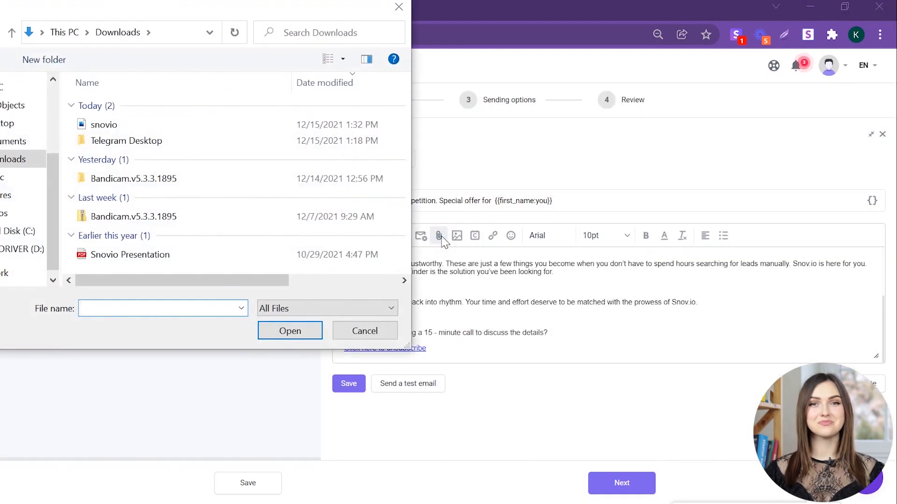
click(194, 256)
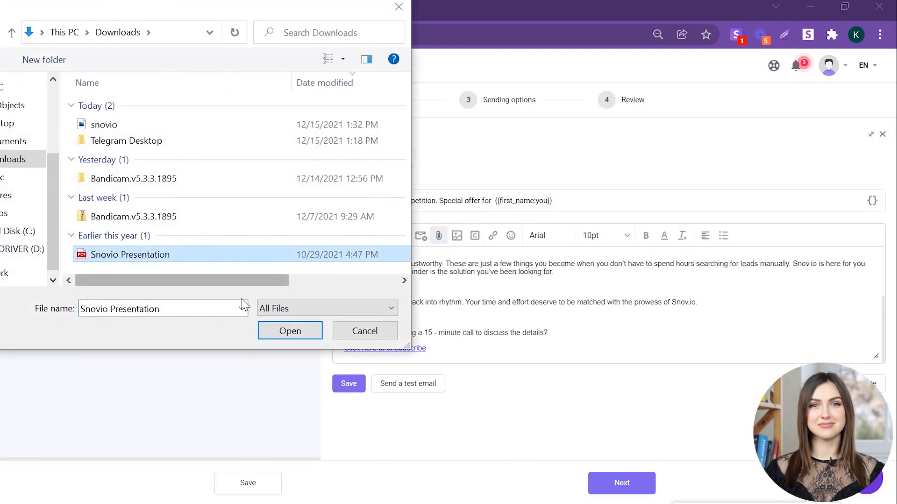
click(290, 331)
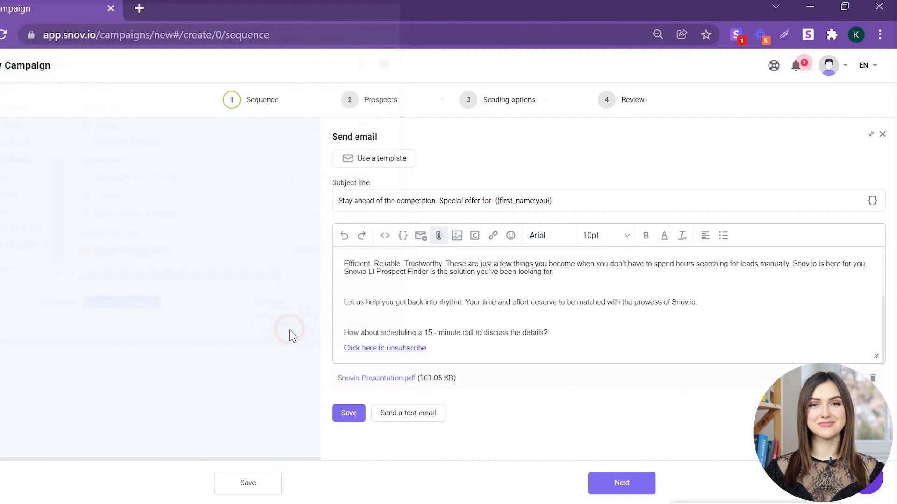
Step: Insert the snovio image from the Downloads folder below the unsubscribe link
click(457, 236)
click(136, 125)
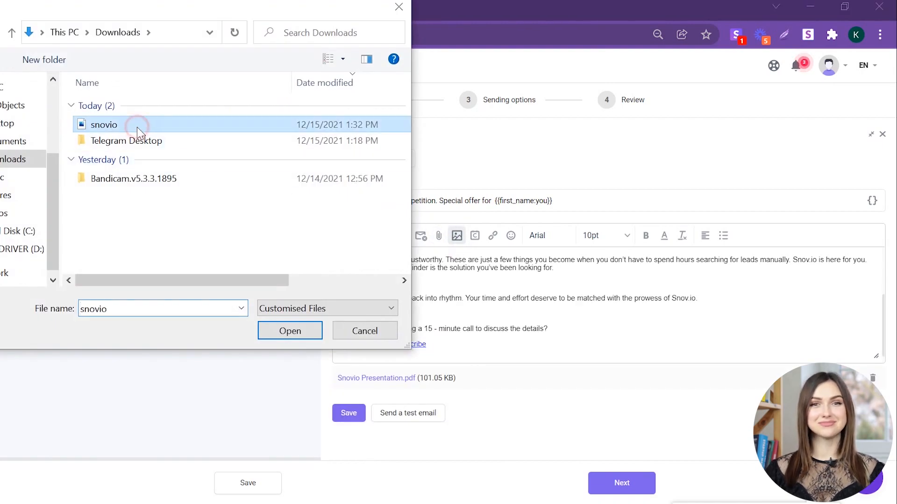
click(294, 329)
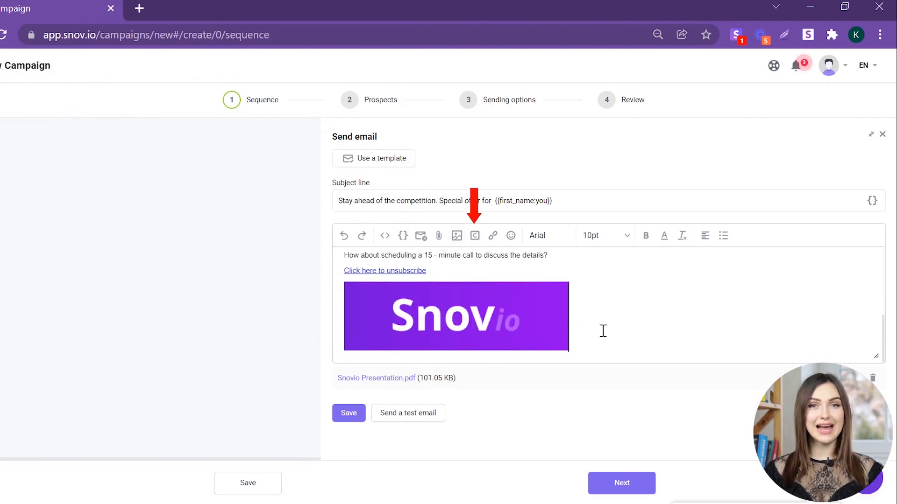
scroll(551, 299, up, 2)
click(493, 236)
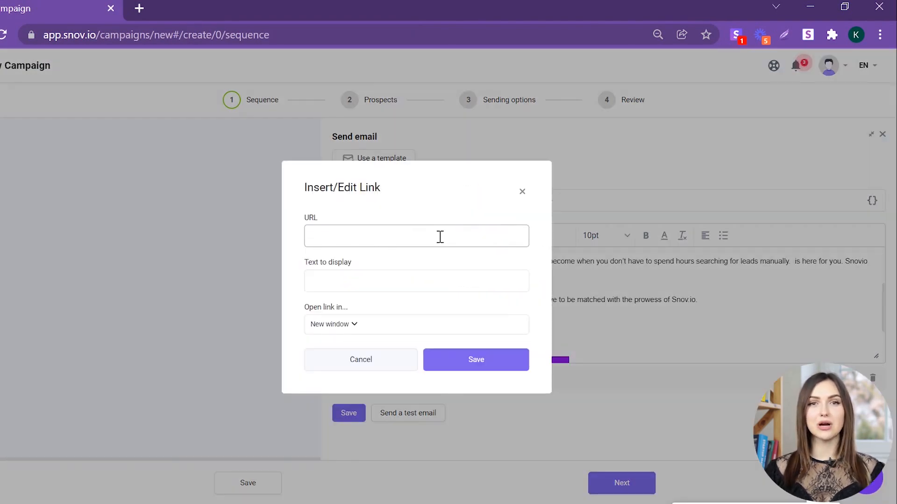
text(https://snov.io/)
click(374, 287)
triple_click(376, 283)
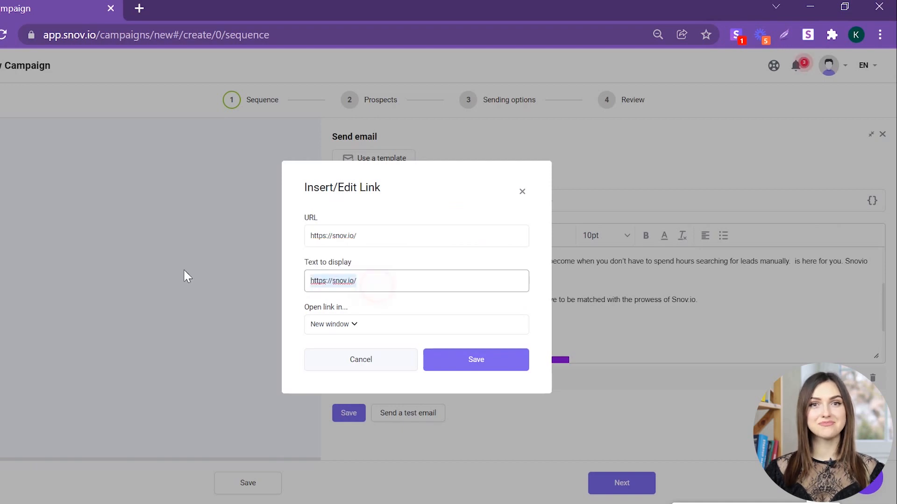
key(BackSpace)
text(Snov)
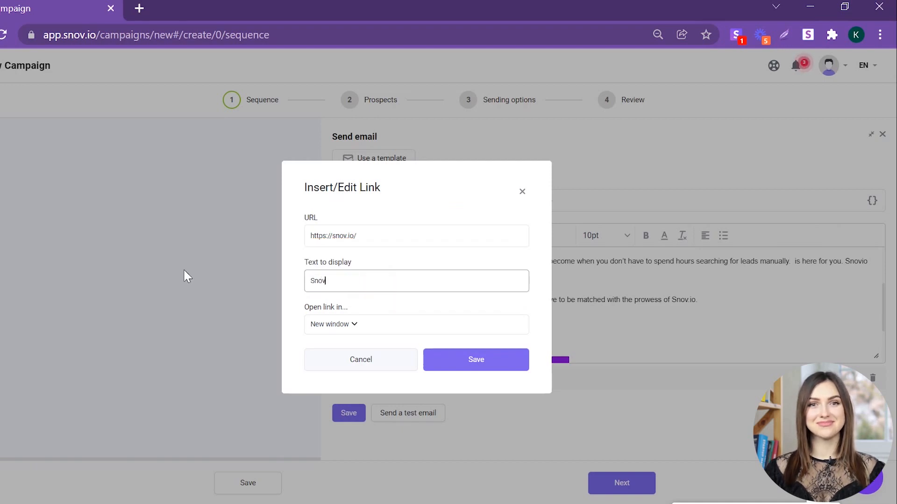
text(.io)
click(471, 365)
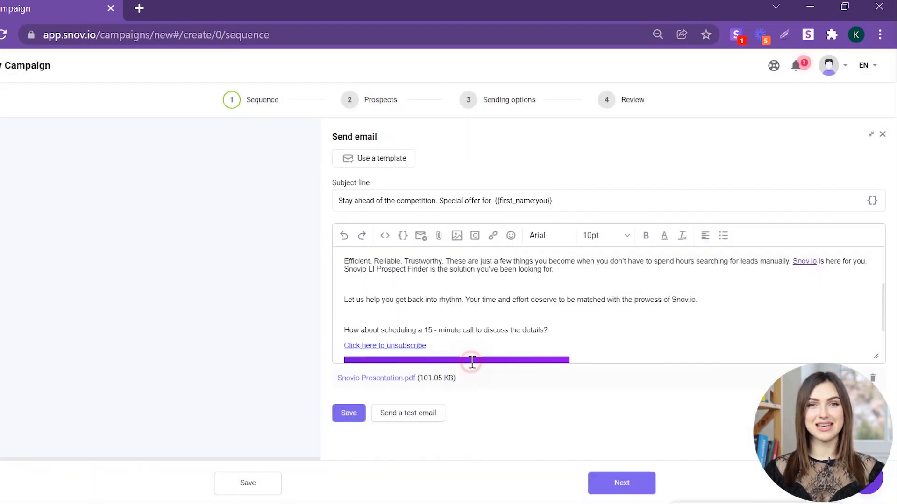
Step: Insert a smiling emoji after the first-name variable in the greeting line
click(510, 236)
click(845, 278)
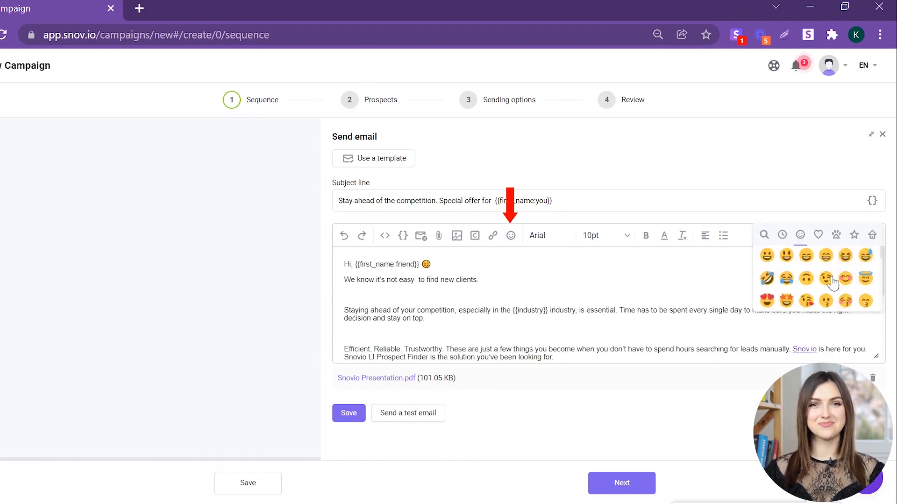
click(492, 279)
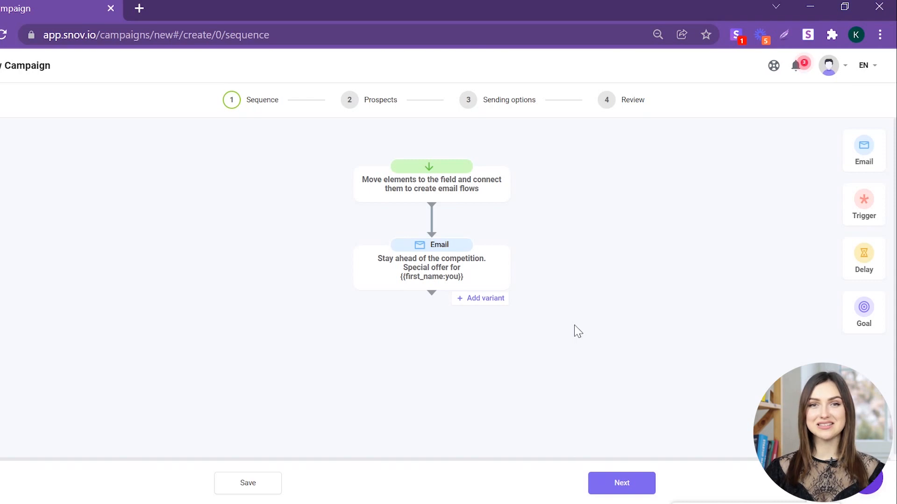
Step: Add two more A/B test variants to the email block in the sequence
click(486, 299)
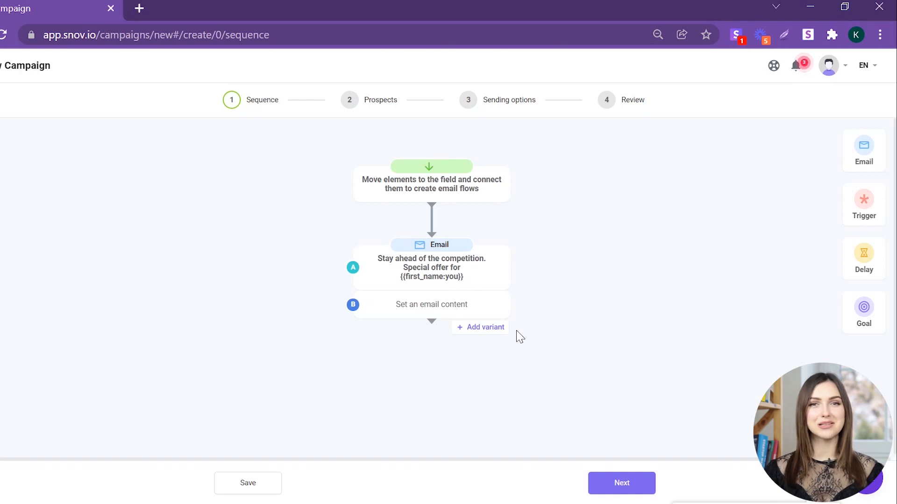
click(487, 327)
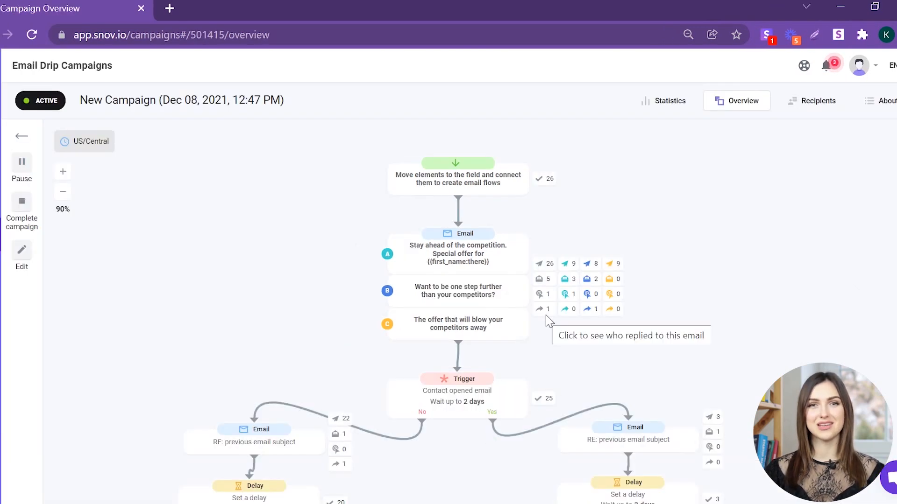
Step: Pause the active campaign and, in its sequence editor, pause email variant C, "The offer that will blow your competitors away"
click(21, 162)
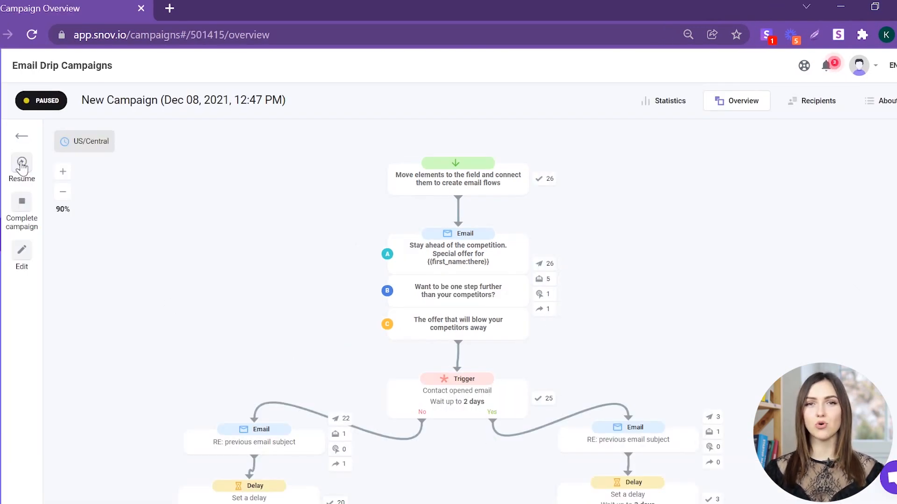
click(21, 250)
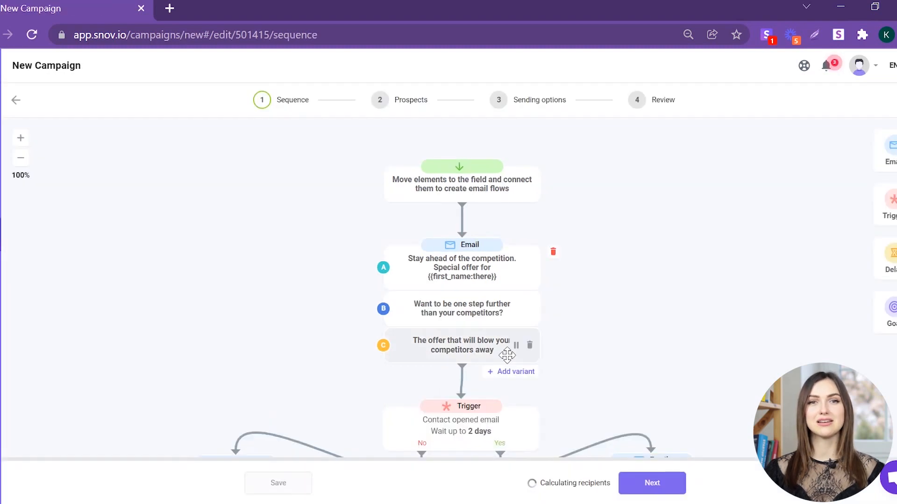
click(515, 347)
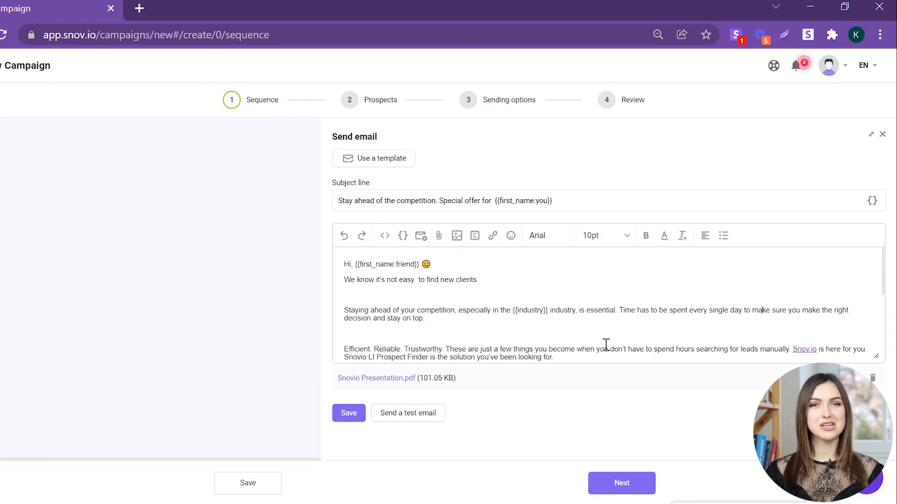
Step: Send a test email of the "Stay ahead of the competition" message to the suggested personal e-mail address
click(414, 415)
text(k)
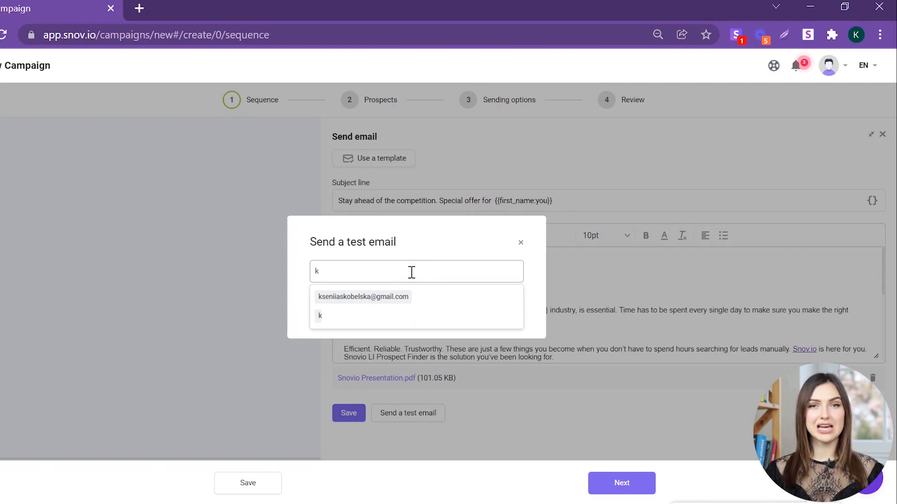
click(404, 299)
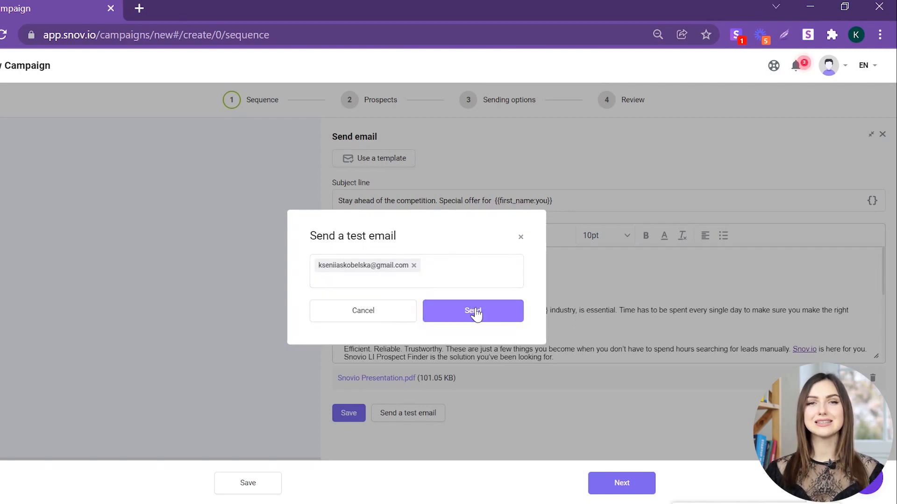
click(474, 310)
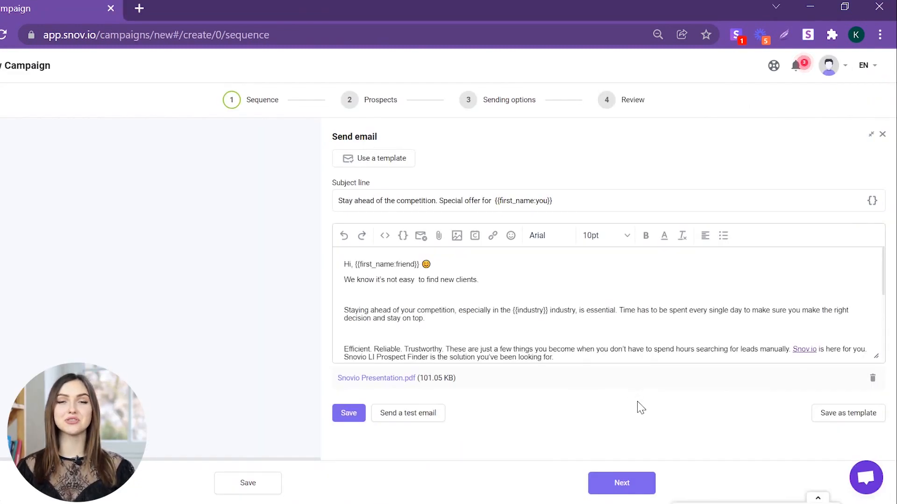
Step: Save the email as a template named "first email" in the Outreach Templates folder, and open the templates section from the campaigns overview
click(835, 415)
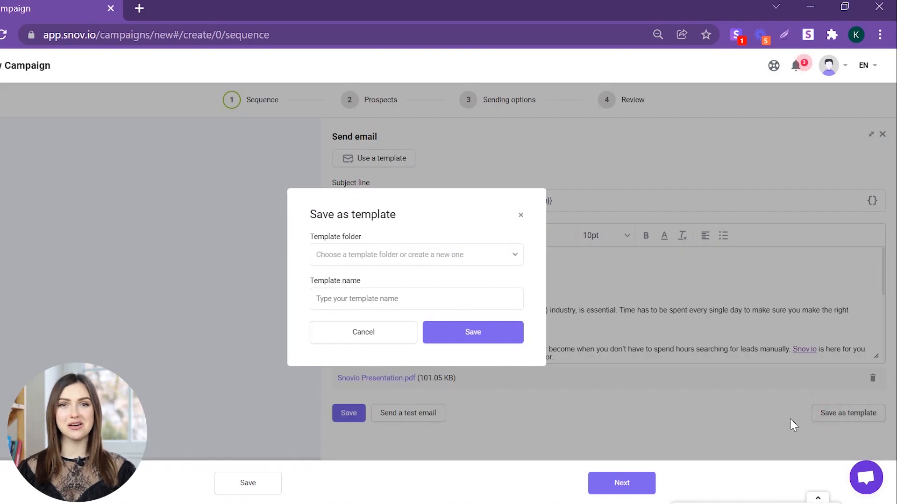
click(511, 261)
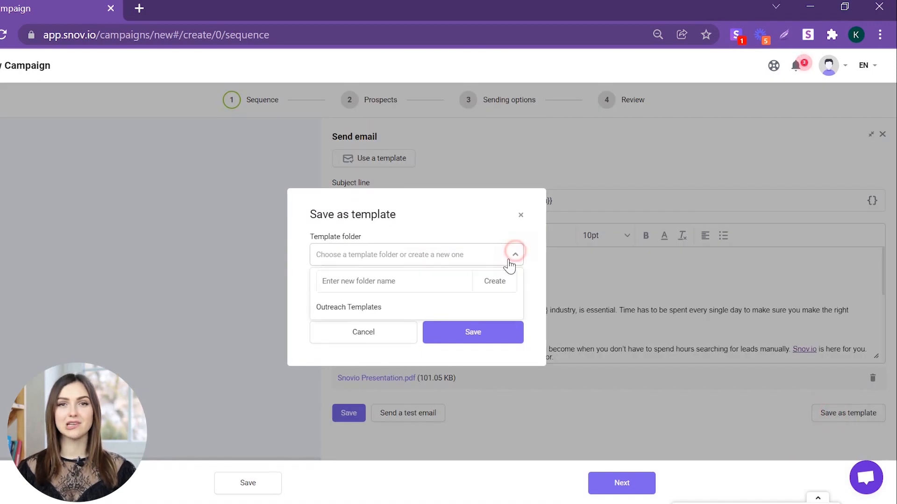
click(380, 307)
click(381, 299)
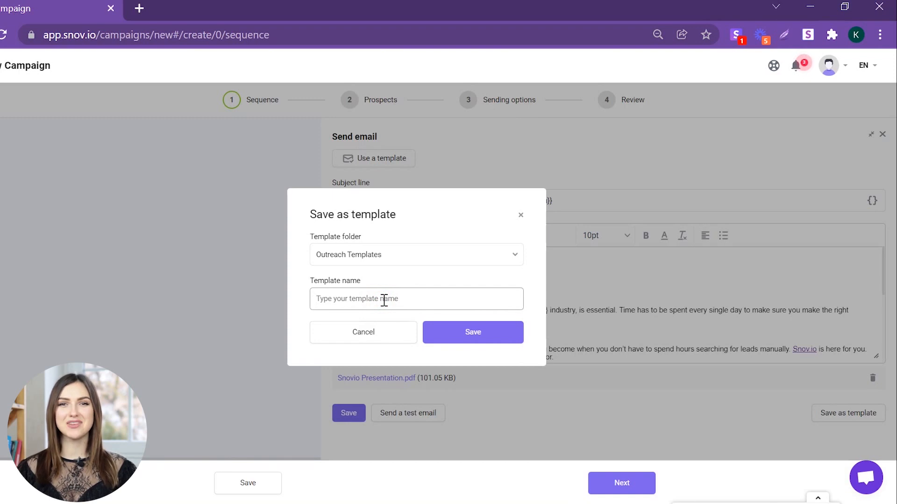
text(first email)
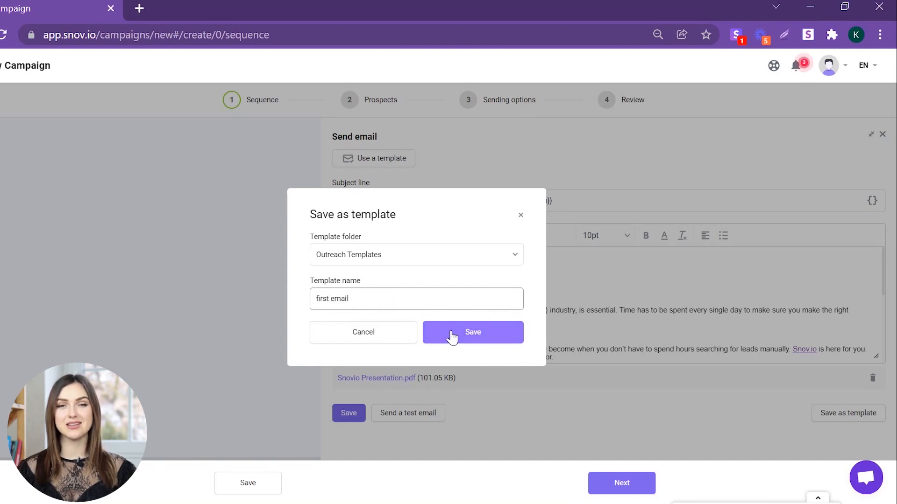
click(451, 336)
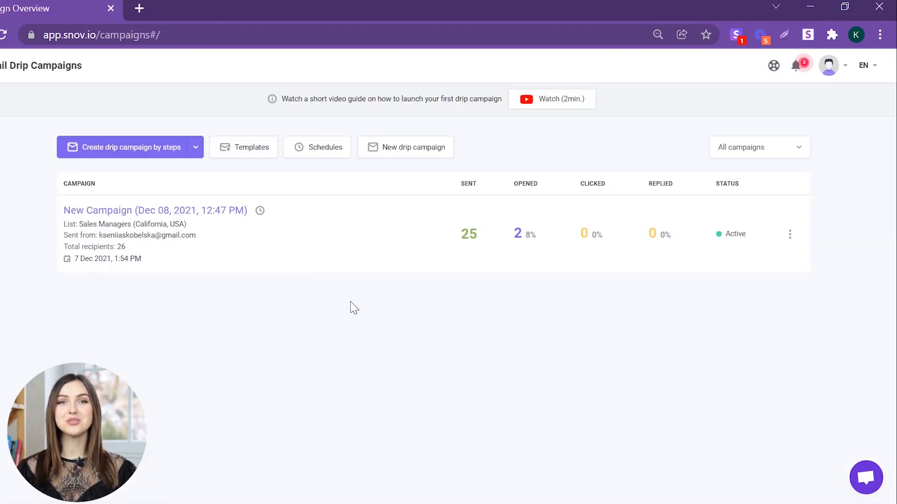
click(253, 150)
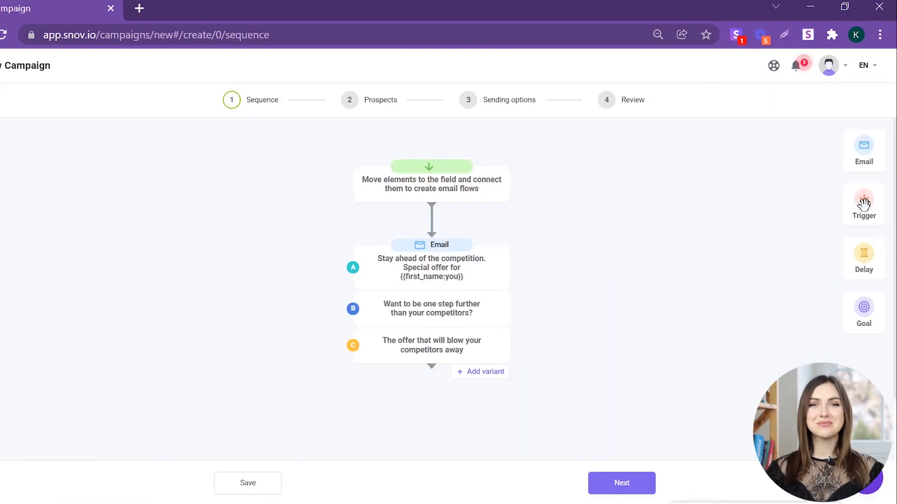
Step: Add a trigger element below the A/B email block and connect the email to it
drag(864, 204, 432, 414)
drag(434, 372, 432, 388)
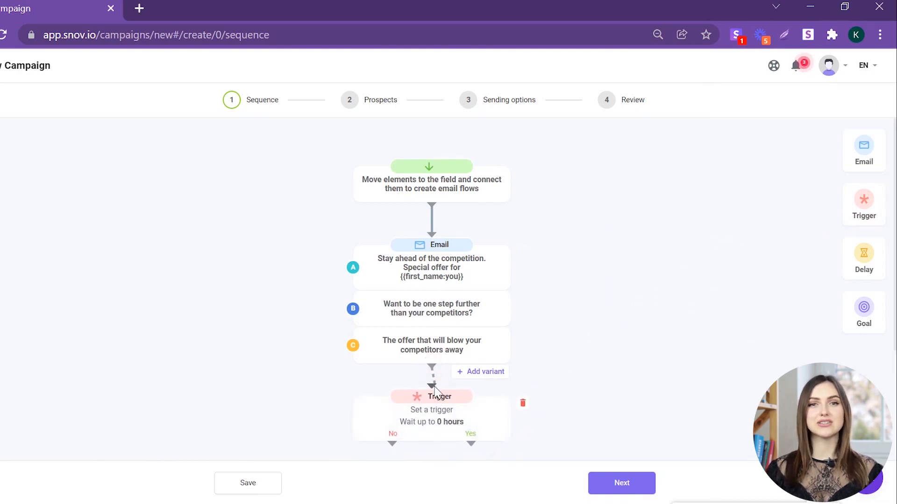
scroll(637, 292, down, 3)
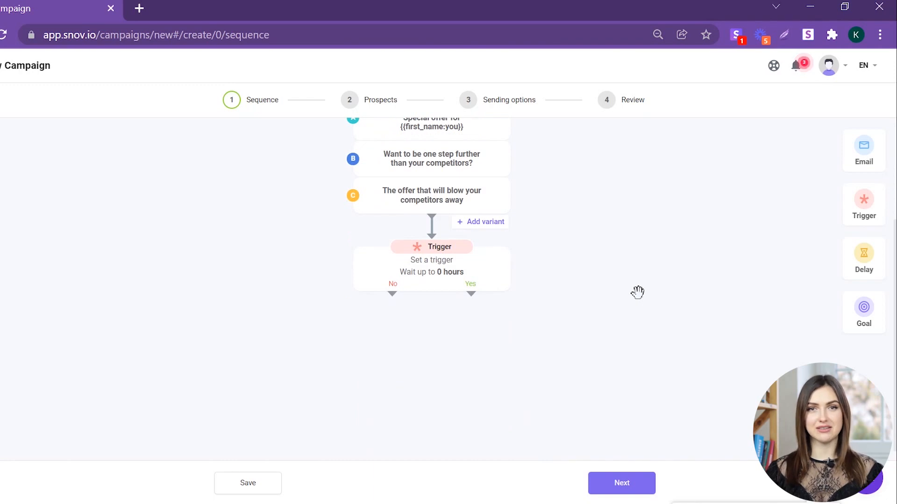
Step: Set the trigger condition to Contact opened email with a waiting time of up to 2 days
click(432, 273)
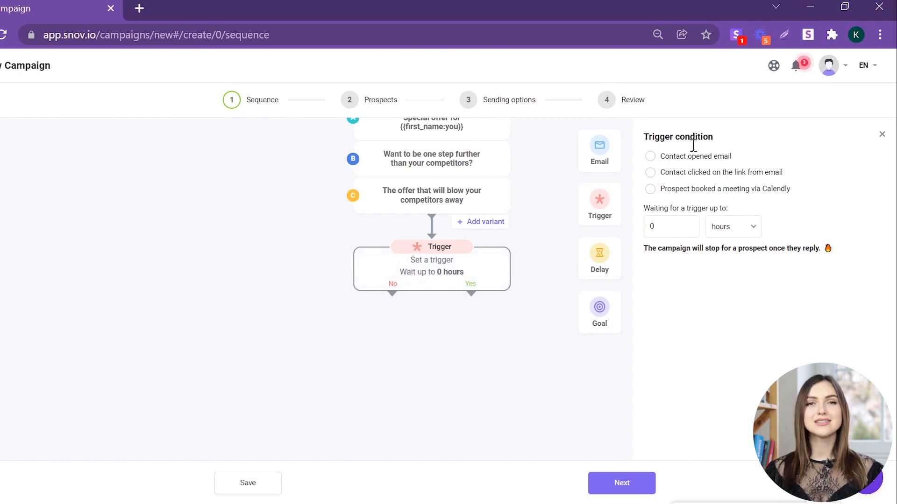
click(668, 156)
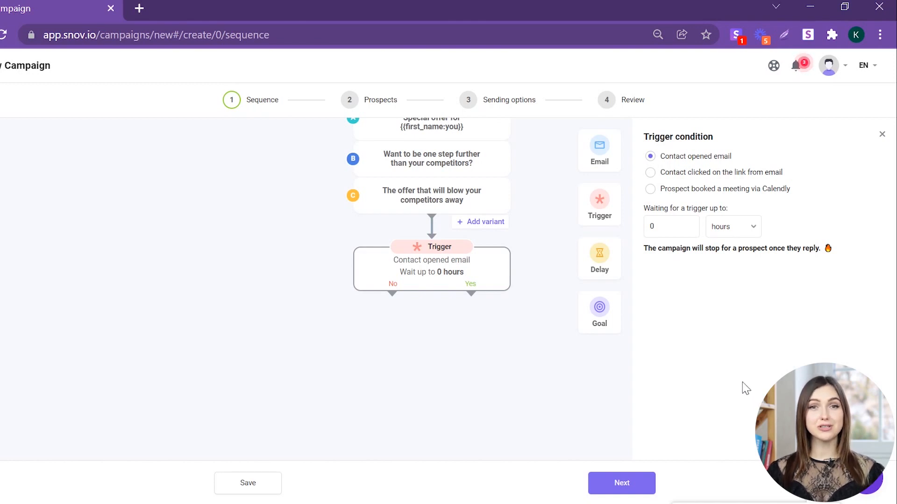
double_click(689, 225)
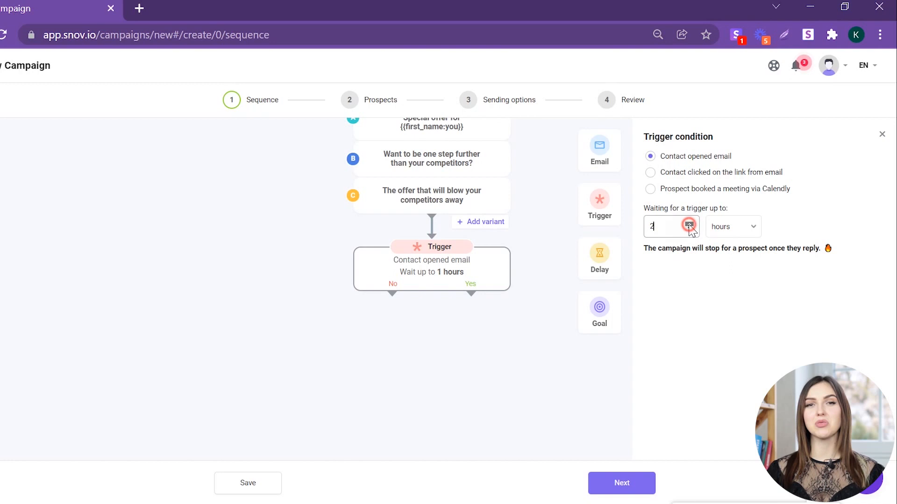
click(732, 229)
click(739, 274)
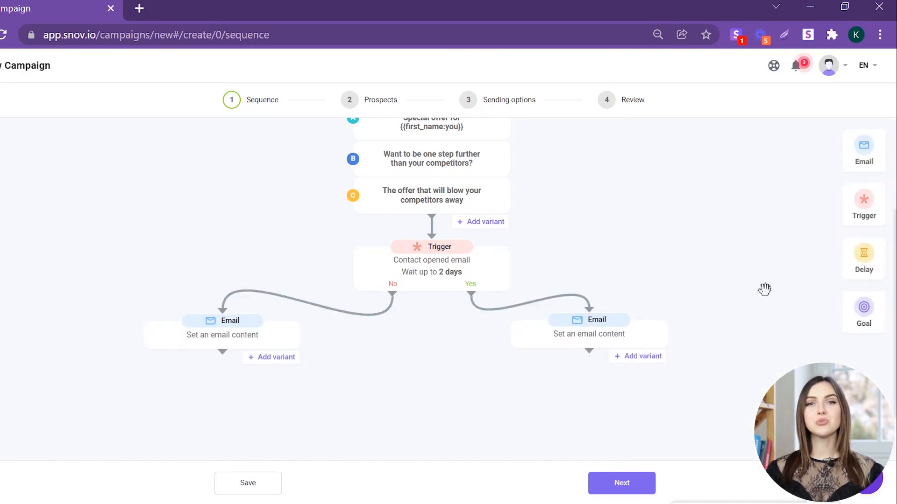
Step: Add a delay below the email in each trigger branch and set the No branch's delay to 3 days
drag(860, 257, 222, 396)
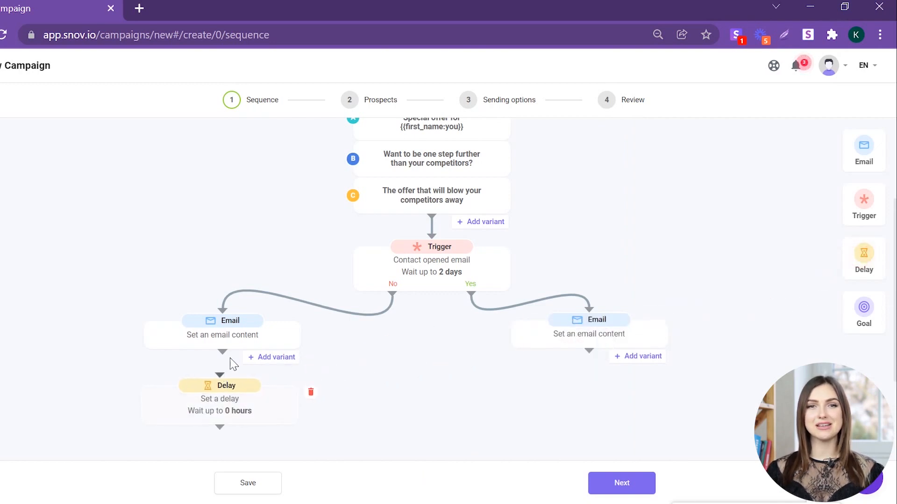
drag(864, 259, 591, 392)
click(246, 408)
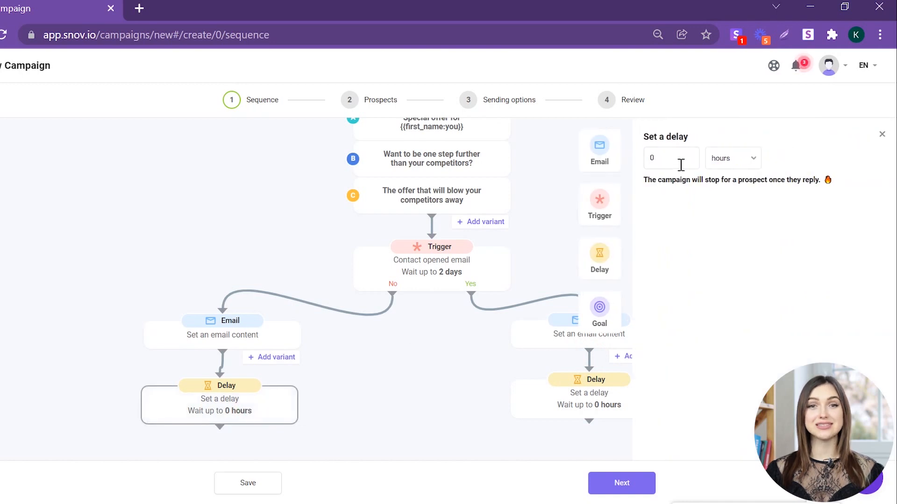
triple_click(692, 154)
click(753, 159)
click(719, 204)
Step: Set the Yes branch's delay to 3 days and close its settings
click(589, 399)
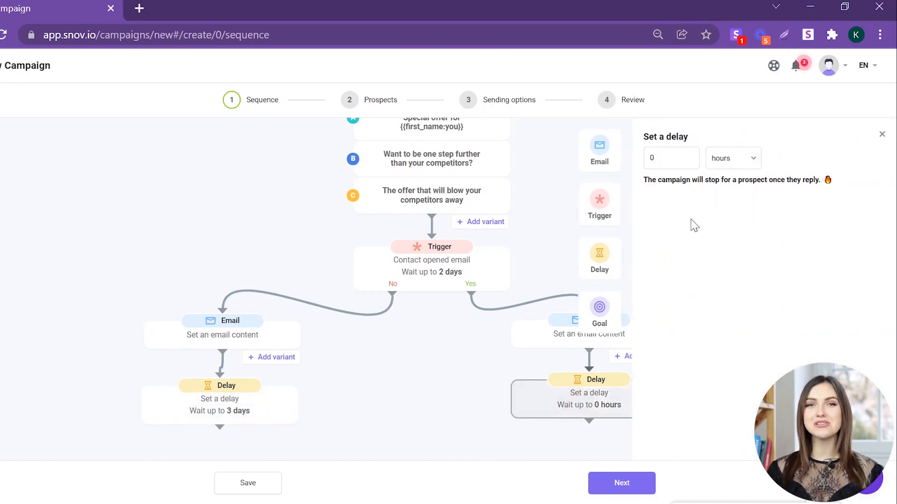
triple_click(691, 156)
click(732, 158)
click(724, 205)
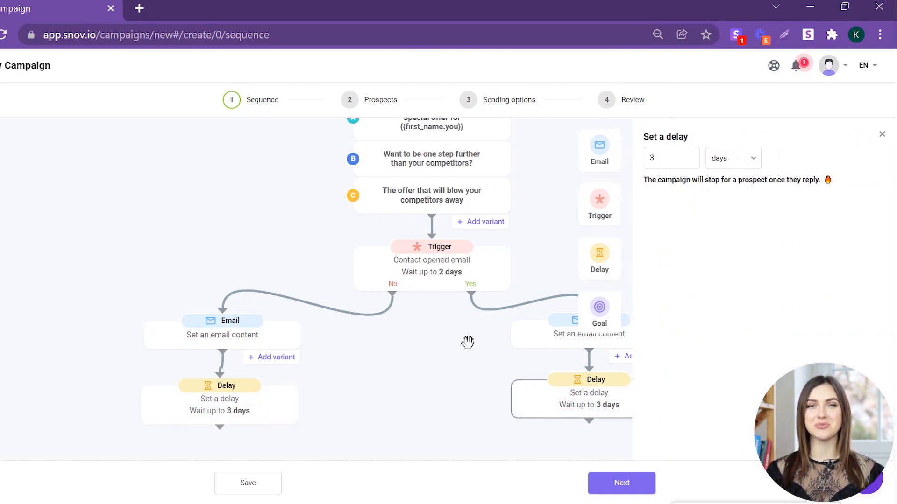
click(472, 346)
Step: Add a goal element below the last email of both the No and Yes branches and connect each email to its goal
scroll(472, 348, down, 3)
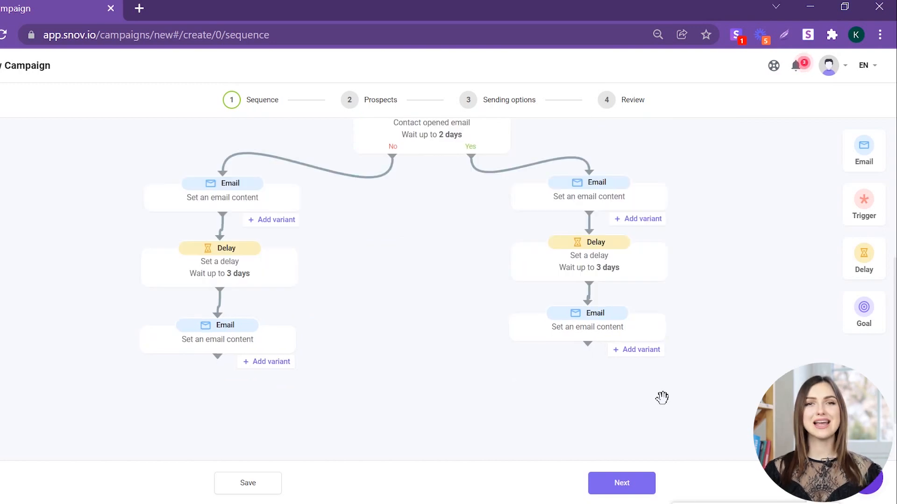
click(864, 308)
drag(376, 398, 212, 395)
drag(217, 358, 217, 385)
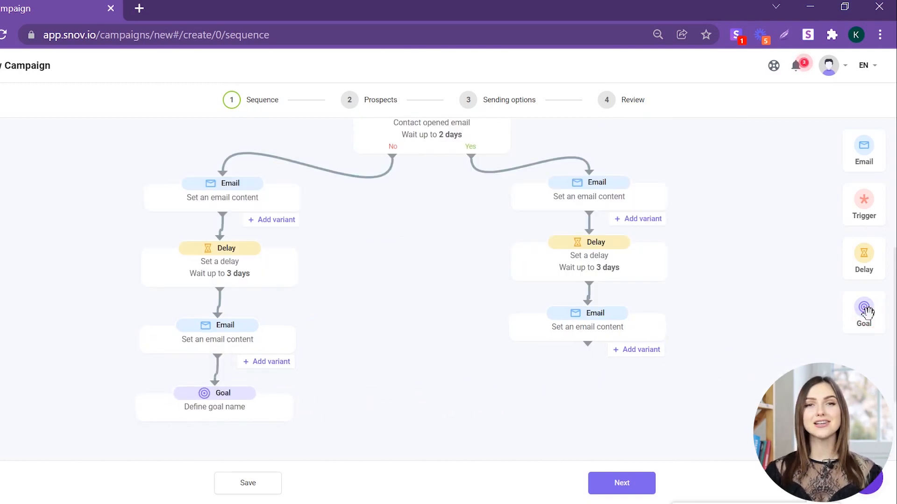
drag(864, 308, 584, 380)
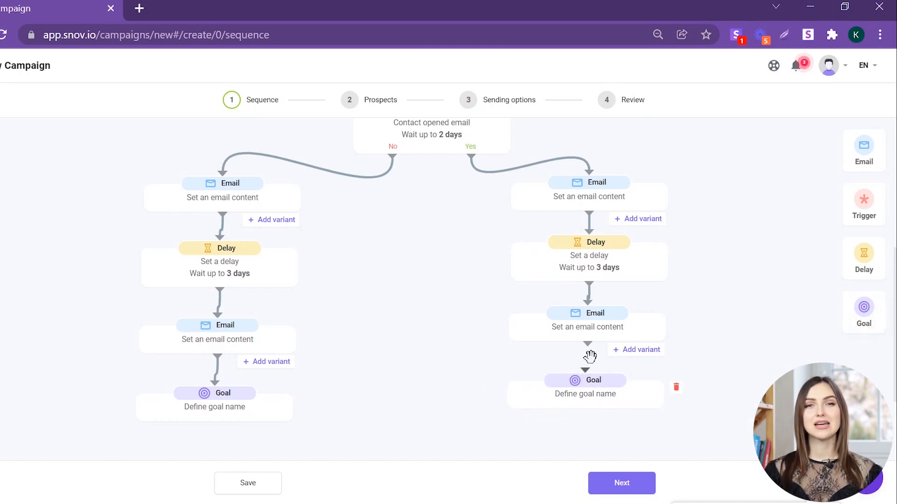
drag(588, 346, 584, 379)
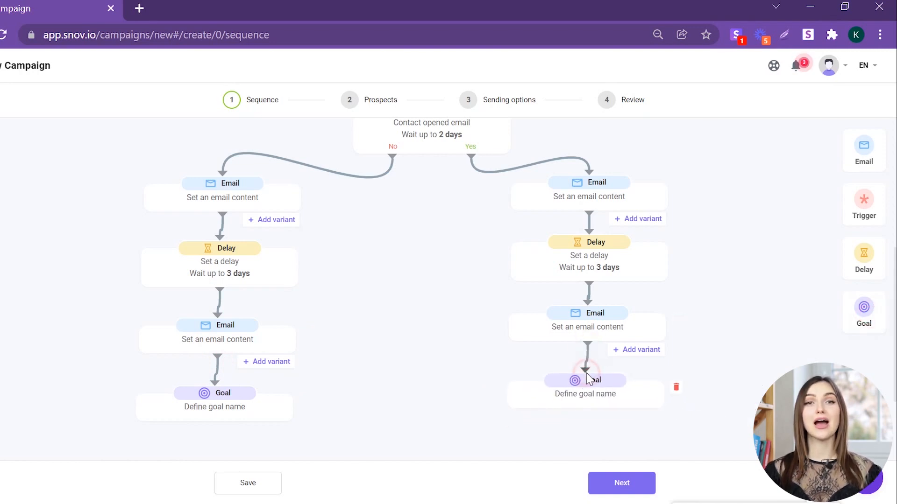
Step: Name the goal at the end of the No branch "Passive"
click(243, 409)
click(677, 165)
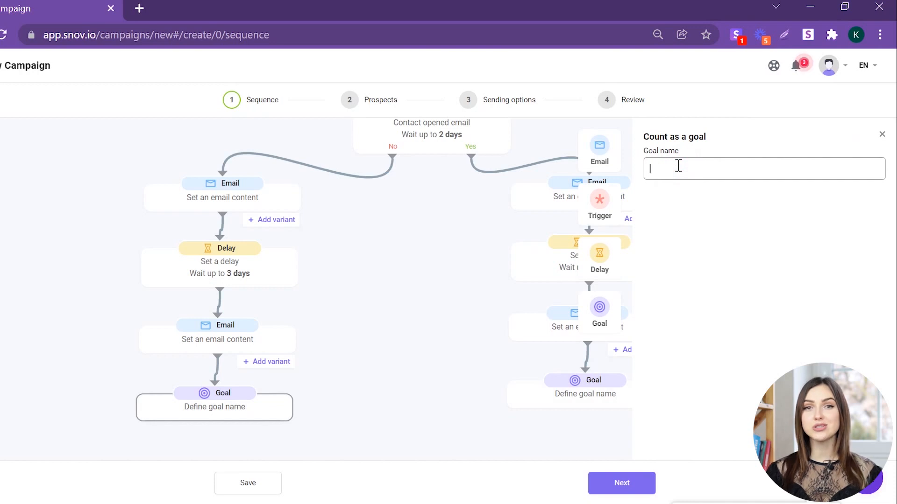
text(Passive)
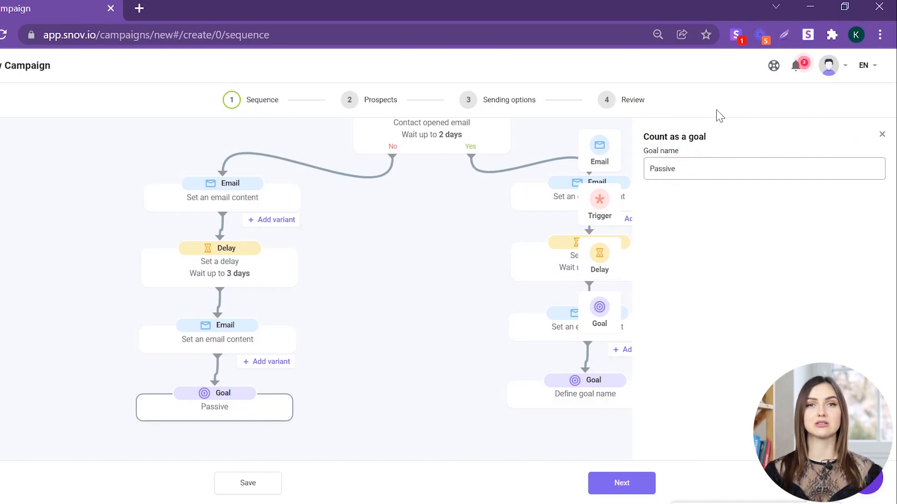
Step: Name the goal at the end of the Yes branch "Interested" and close its settings
click(592, 401)
click(701, 165)
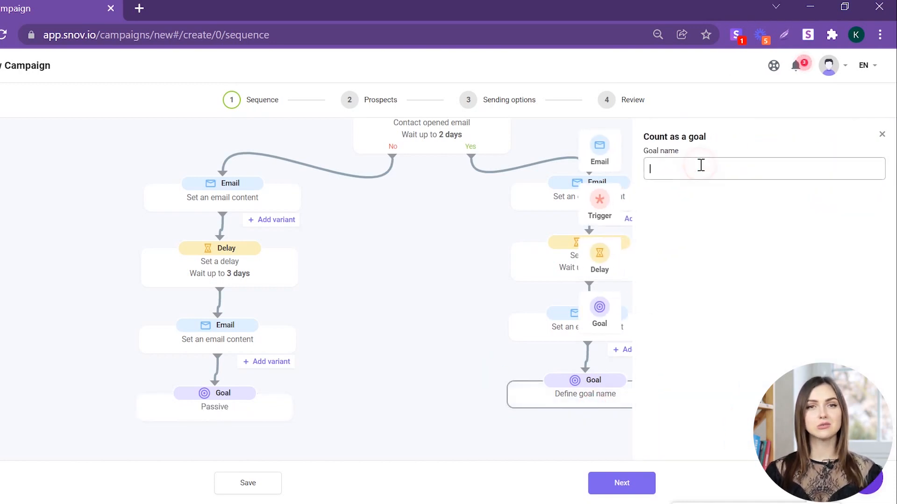
text(In)
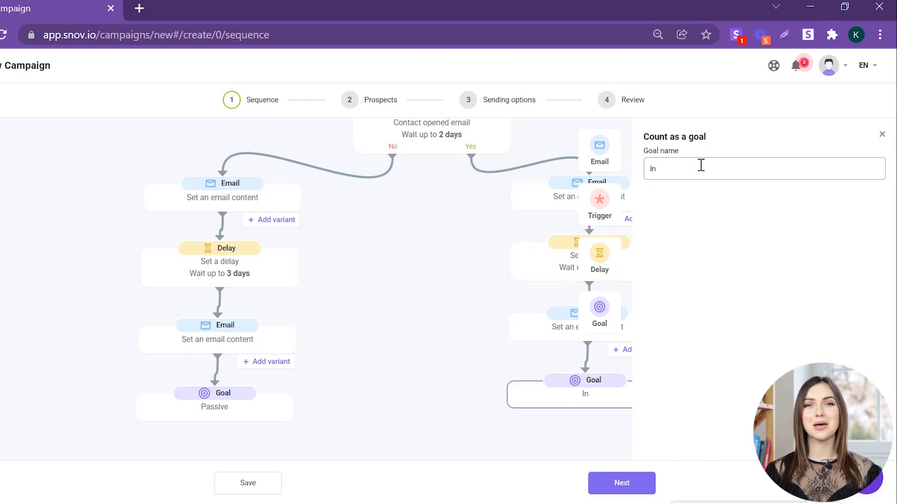
text(terested)
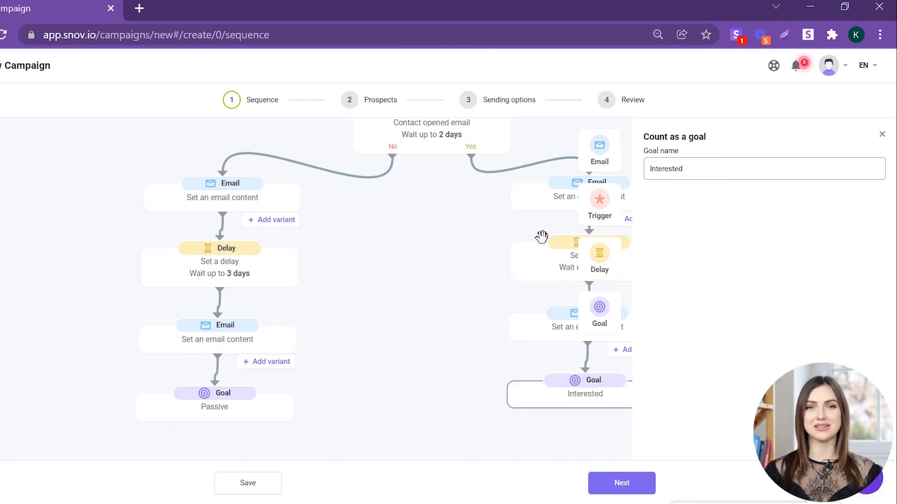
click(458, 270)
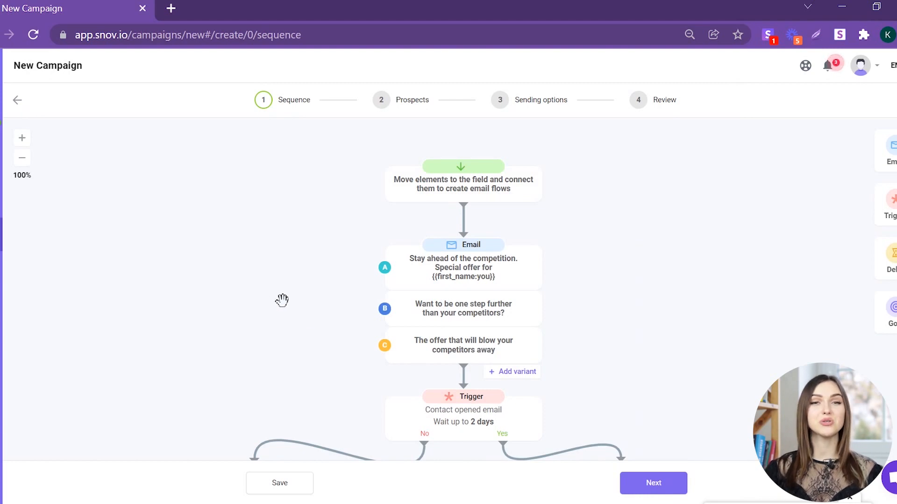
click(19, 102)
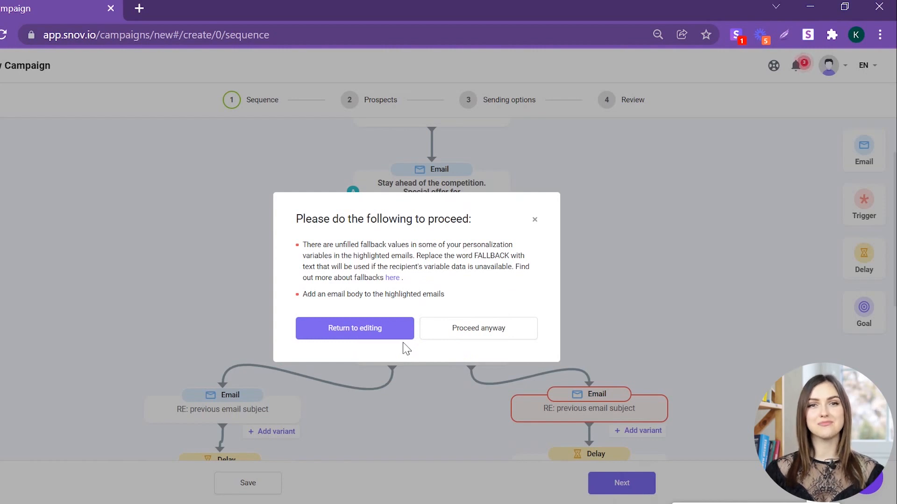
Step: Proceed to the prospects stage despite the incomplete emails and choose the Sales Managers (California, USA) list with 43 prospects
click(525, 330)
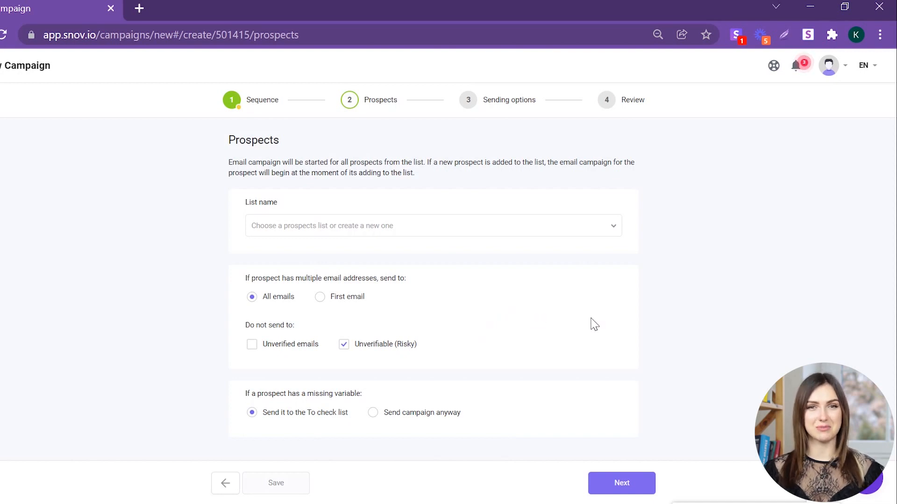
click(591, 228)
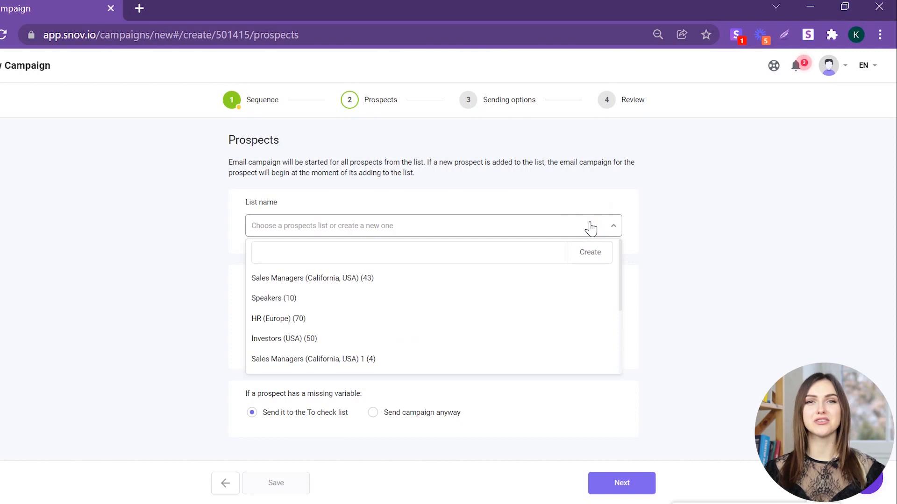
click(388, 279)
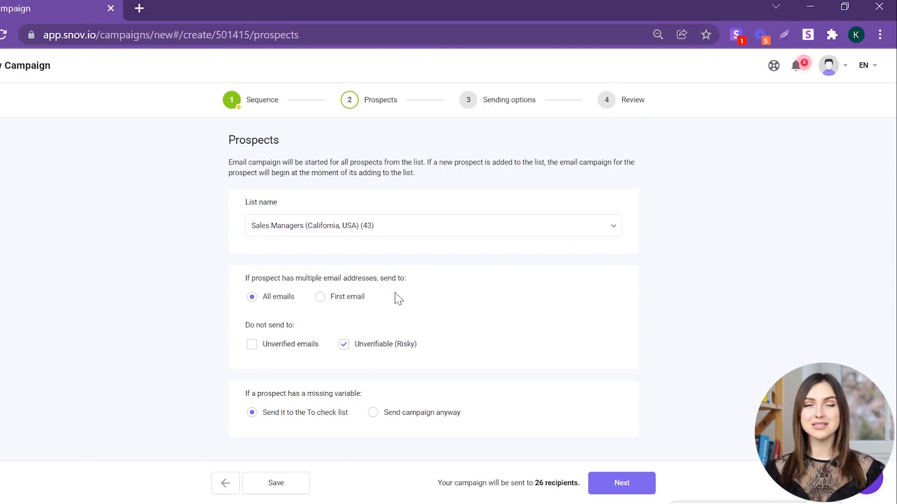
Step: Send only to the first email of prospects with multiple addresses and exclude unverified emails
click(352, 298)
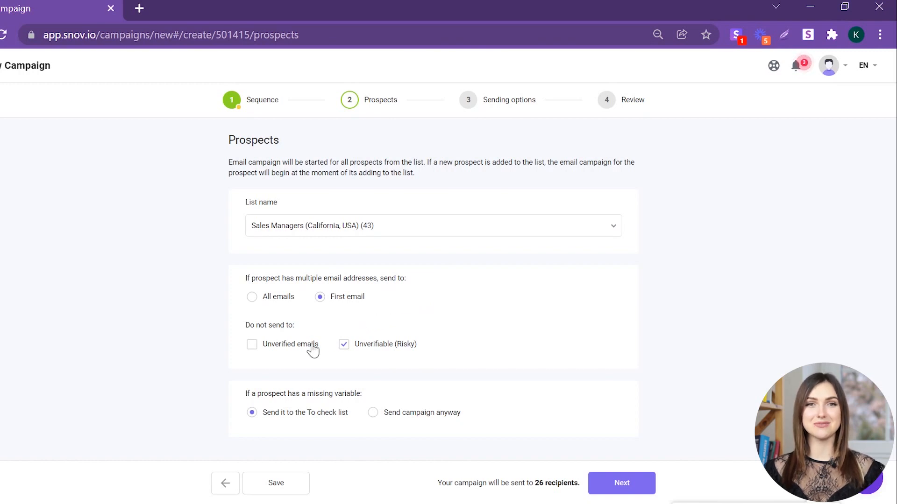
click(276, 348)
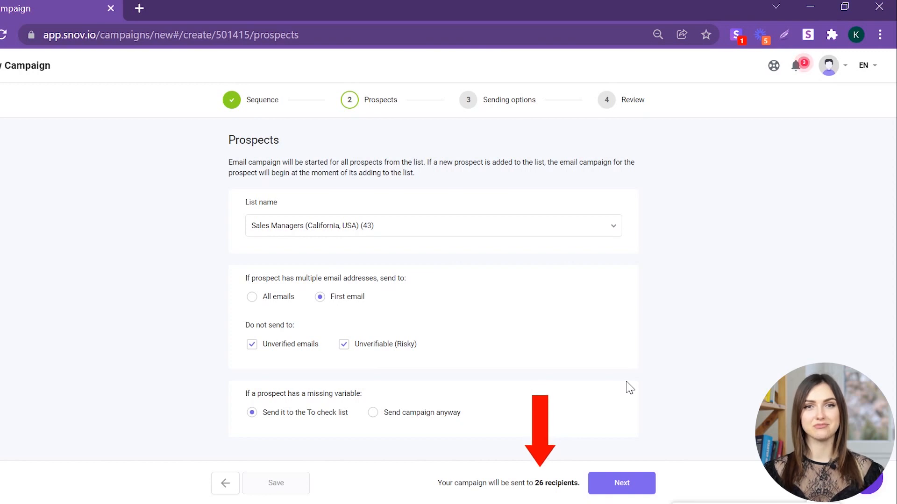
Step: Go to the sending options and choose the personal Gmail account as the sender account
click(498, 104)
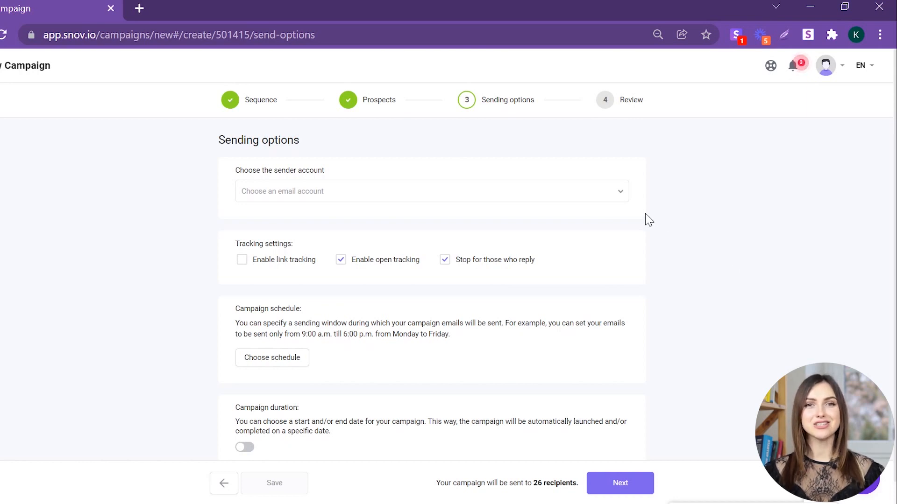
click(620, 192)
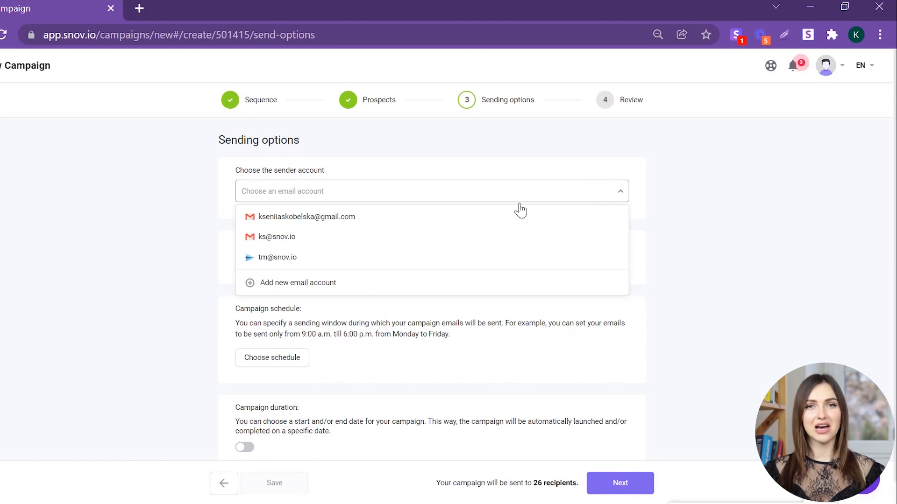
click(427, 218)
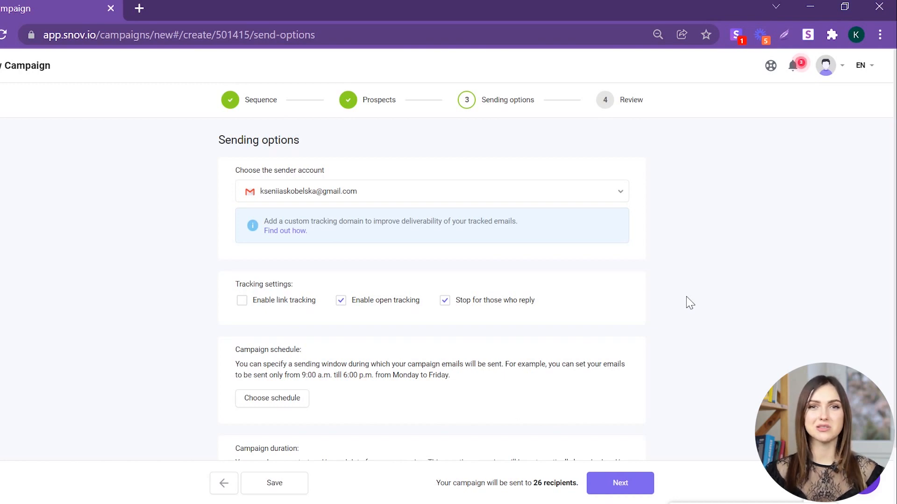
Step: Create a new campaign schedule named "US/Central" and set its time zone to (GMT-06:00) US/Central
click(297, 401)
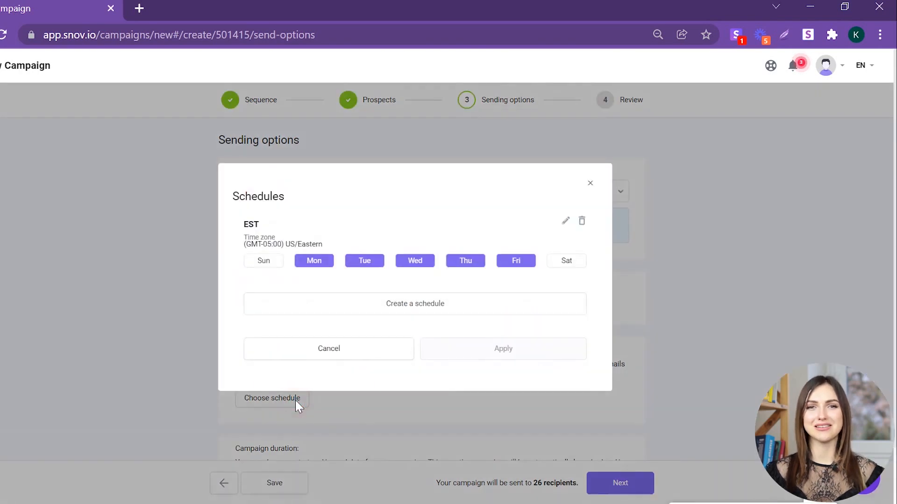
click(424, 304)
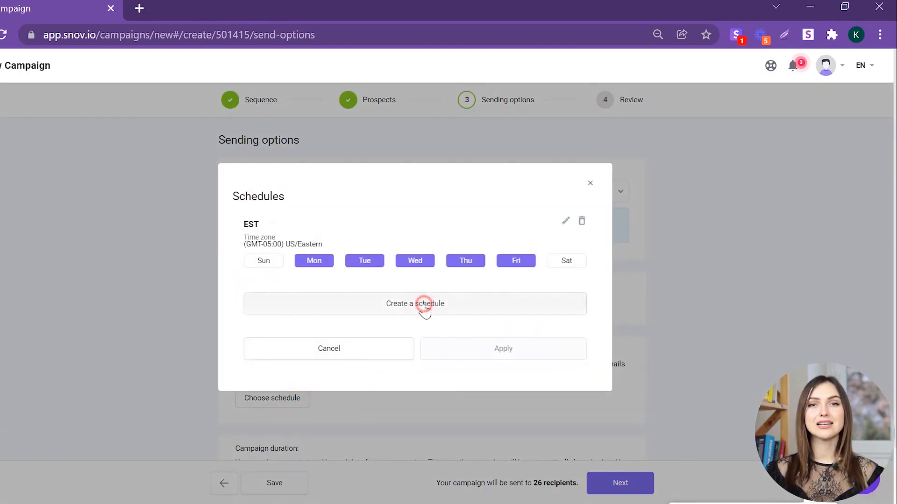
click(367, 178)
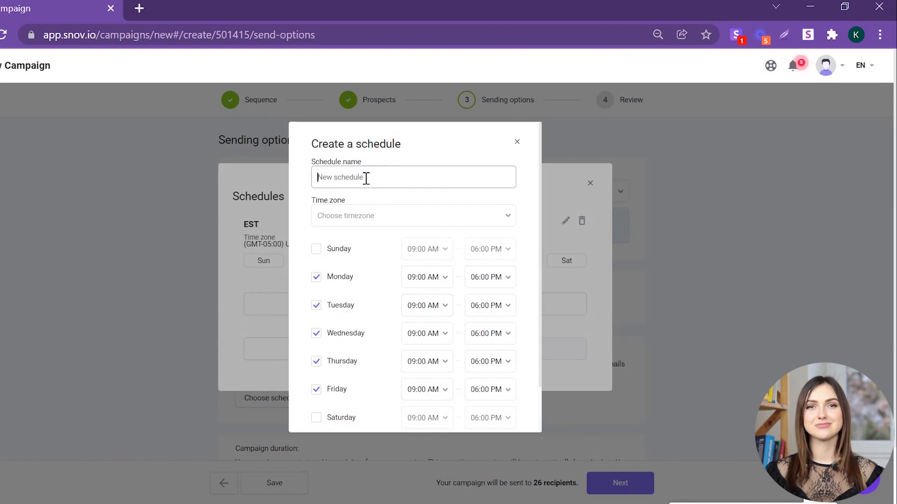
text(US/Central)
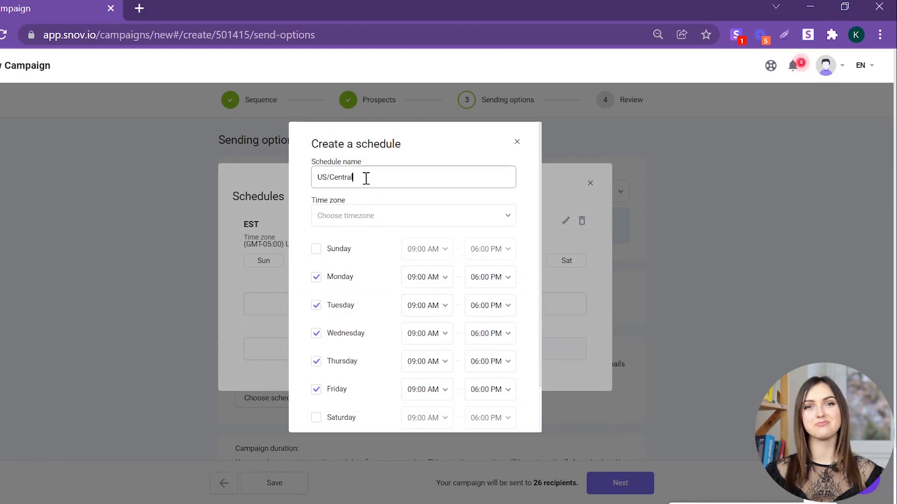
click(357, 215)
click(358, 239)
text(US)
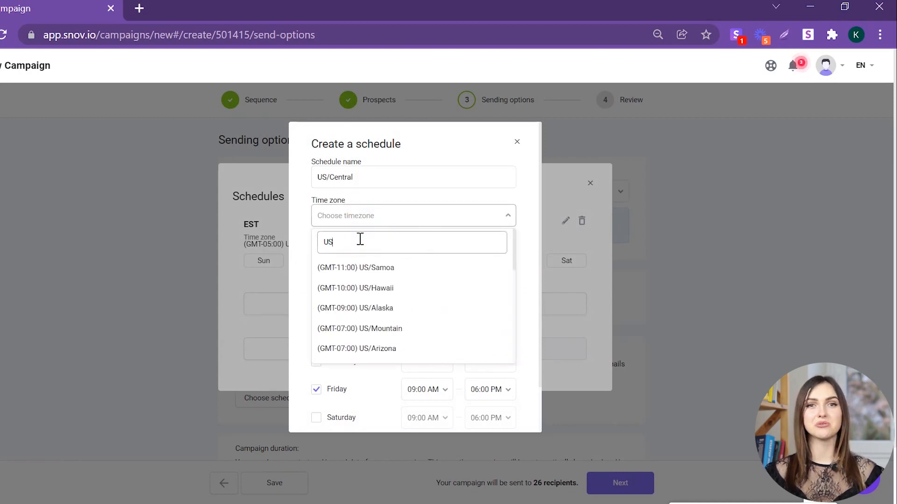
scroll(388, 290, down, 2)
click(391, 294)
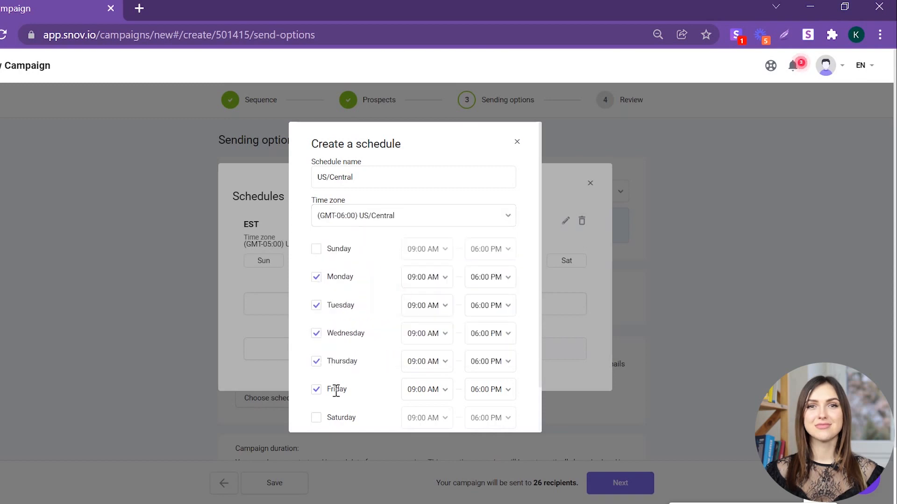
Step: Exclude Friday from the schedule and set the end time to 07:00 PM for Monday through Thursday
click(335, 390)
click(502, 279)
click(498, 357)
click(498, 306)
click(491, 371)
click(497, 333)
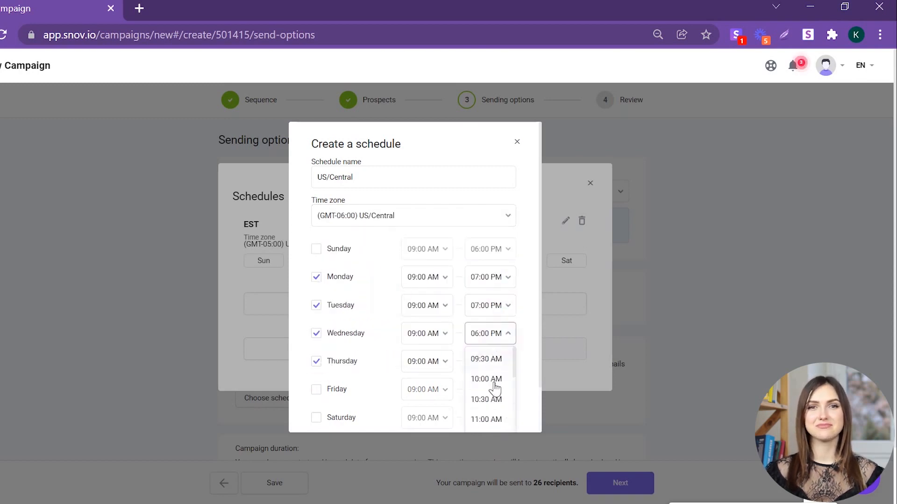
click(495, 388)
click(497, 361)
click(488, 299)
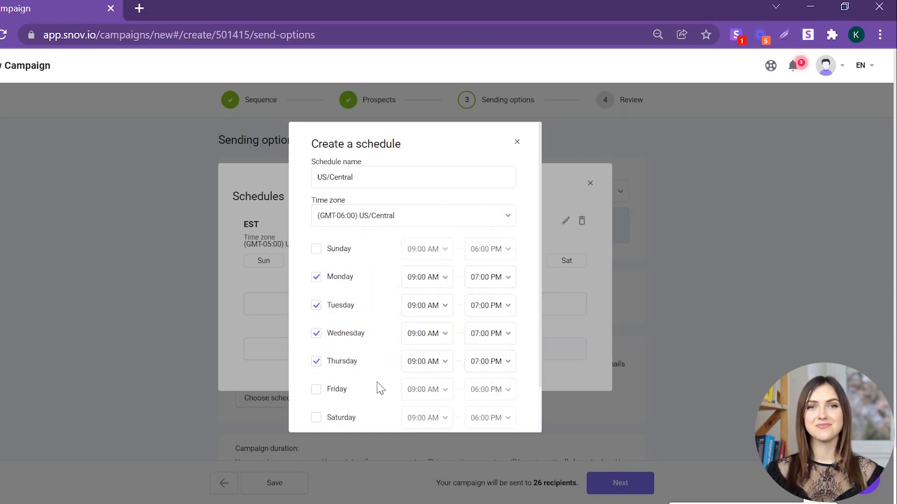
Step: Save the US/Central schedule and apply it to the campaign
scroll(444, 386, down, 2)
click(497, 408)
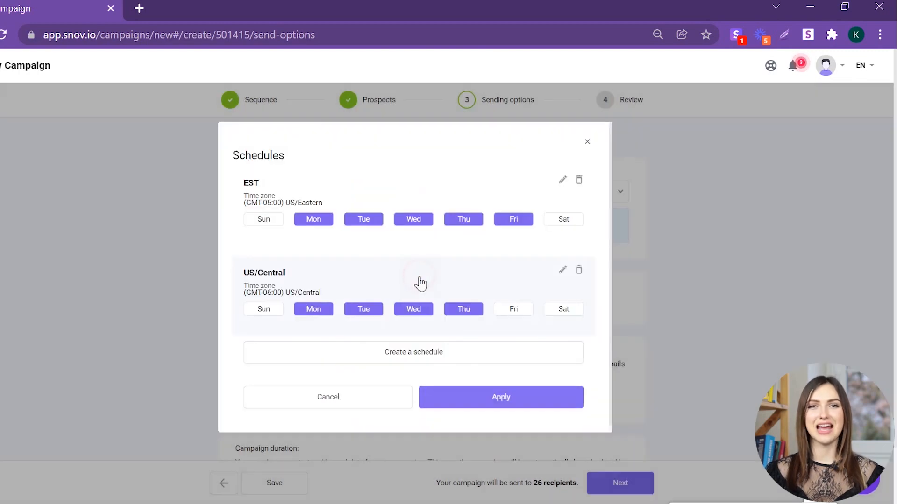
click(501, 398)
Step: Enable the campaign duration and set its time zone to (GMT-06:00) US/Central
scroll(705, 367, down, 3)
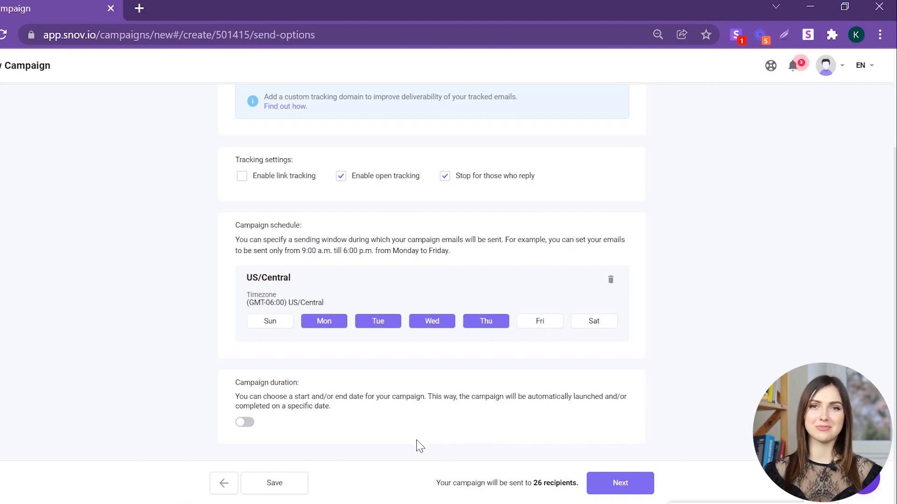
click(248, 426)
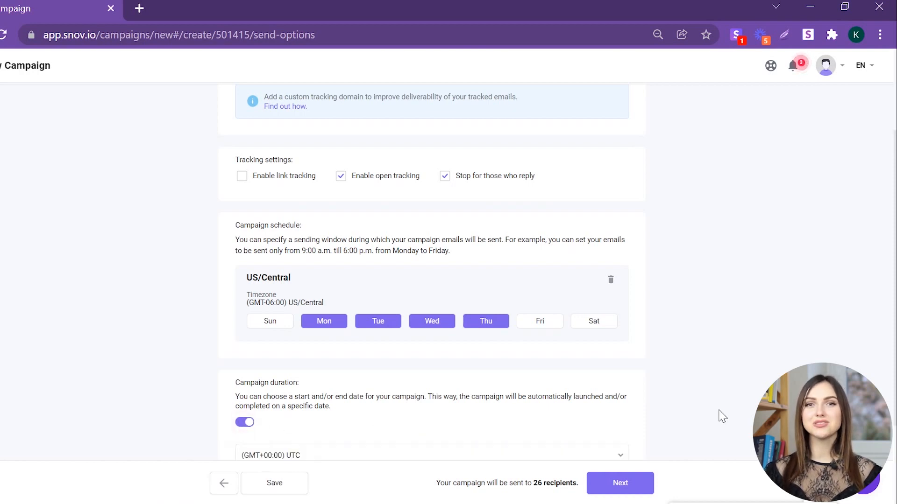
scroll(722, 416, down, 3)
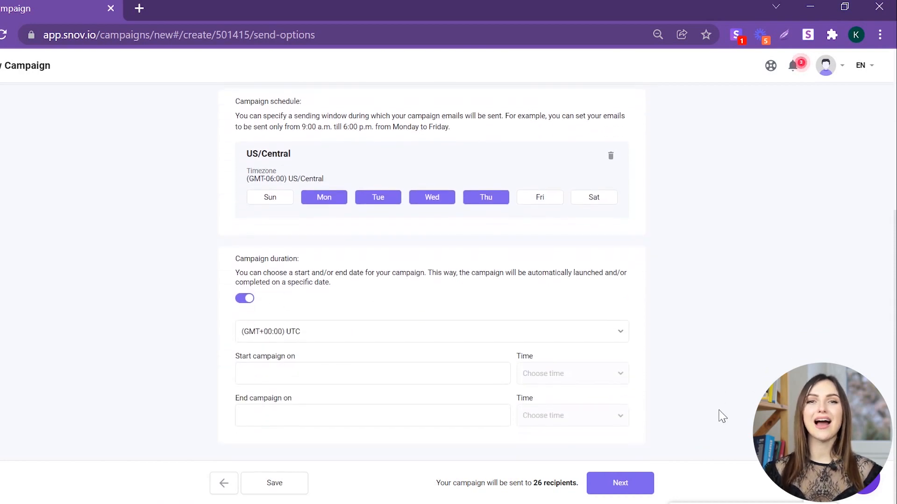
click(612, 337)
click(465, 358)
text(u)
scroll(450, 414, down, 2)
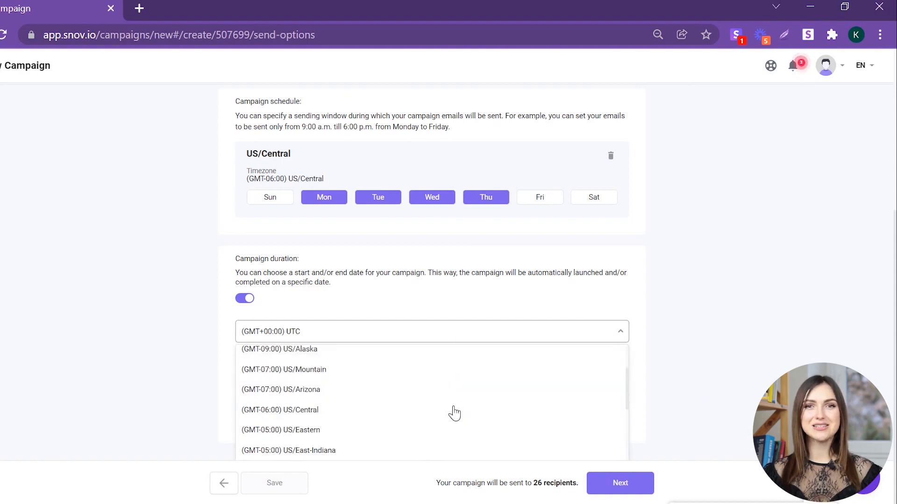
click(451, 413)
Step: Set the campaign to start on 2021-12-16 at 09:00 AM
click(374, 372)
click(568, 374)
scroll(568, 369, down, 8)
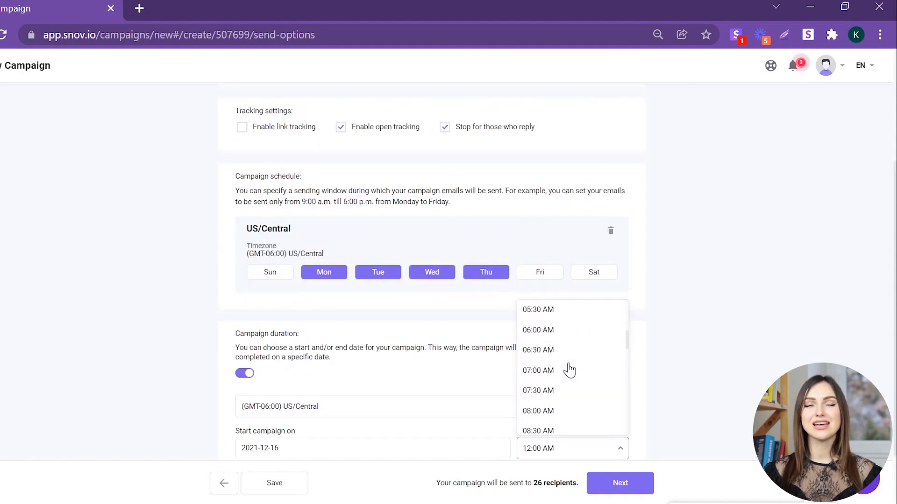
click(565, 378)
Step: Set the campaign to end on 2021-12-24 at 07:00 PM and proceed to the review stage
scroll(564, 377, down, 2)
click(386, 412)
click(421, 347)
click(570, 415)
scroll(568, 360, down, 17)
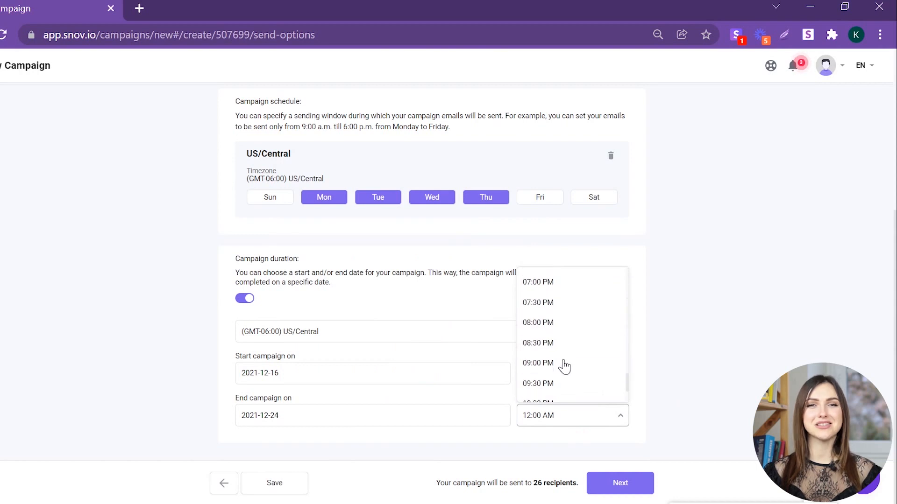
scroll(567, 362, up, 2)
click(567, 359)
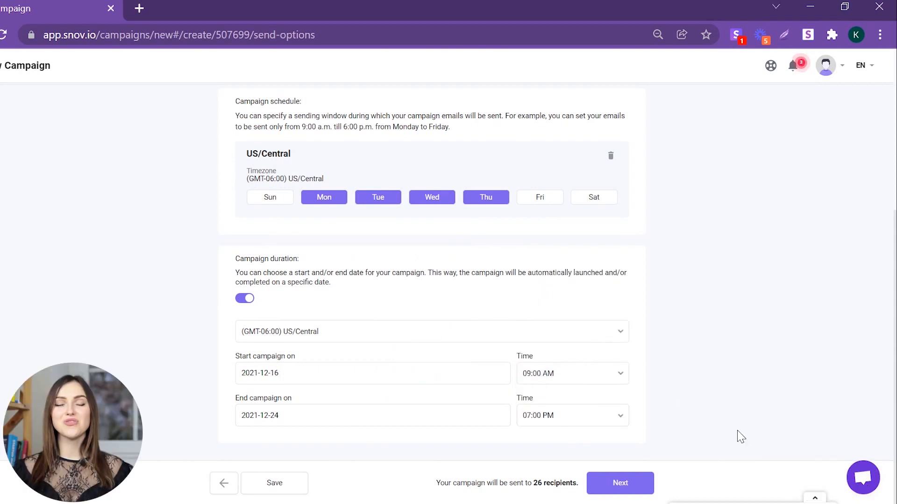
click(620, 483)
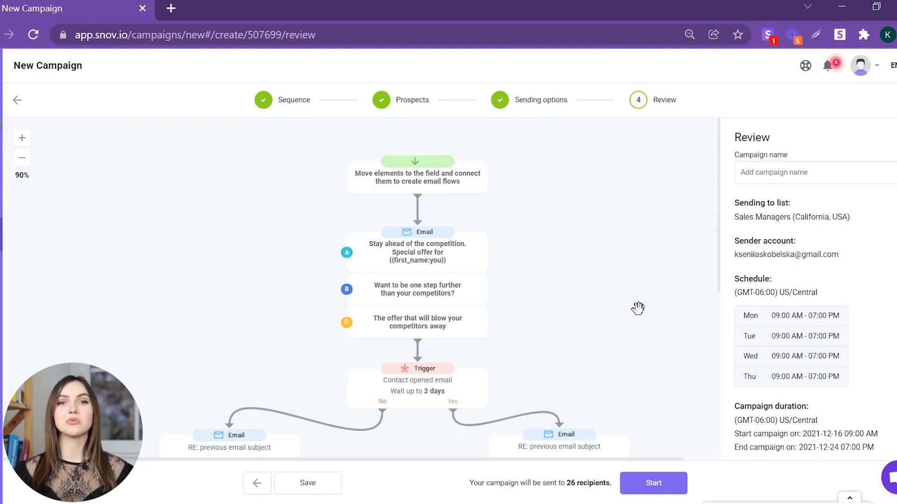
Step: Check the email flow and preview variant A of the first email, and start the campaign
scroll(637, 309, down, 5)
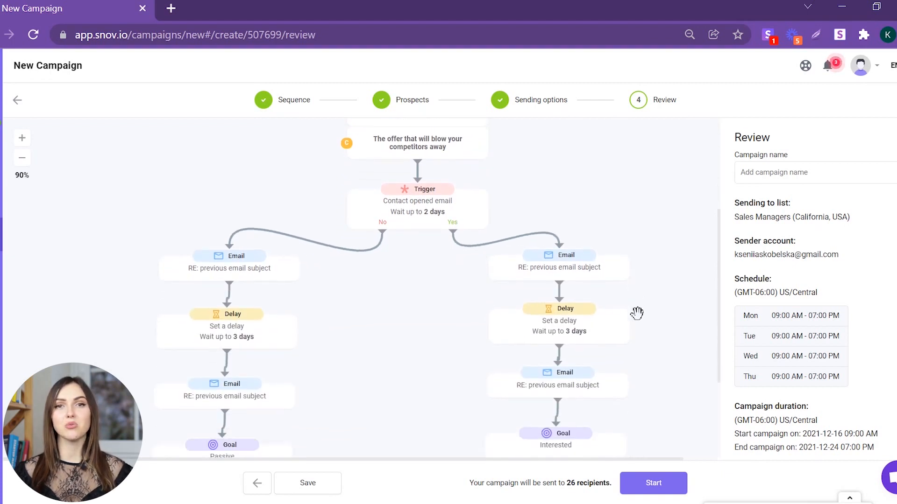
scroll(638, 313, down, 3)
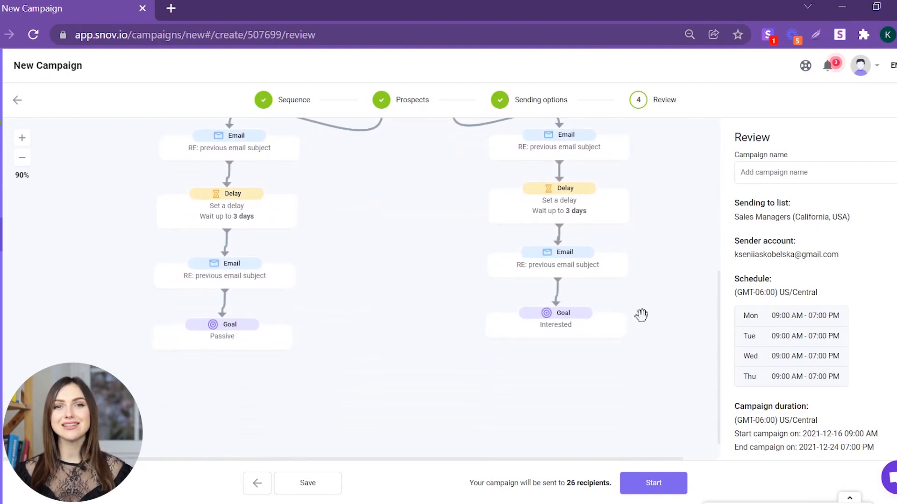
scroll(641, 315, up, 8)
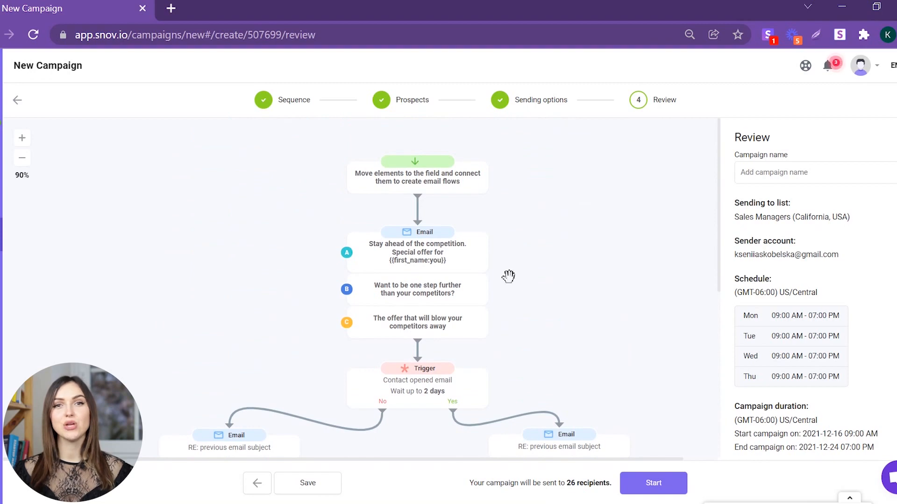
click(440, 259)
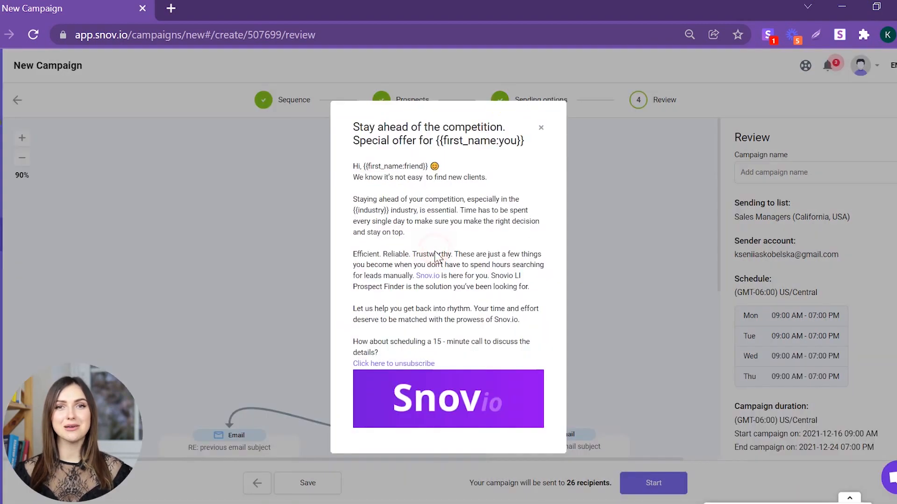
click(615, 291)
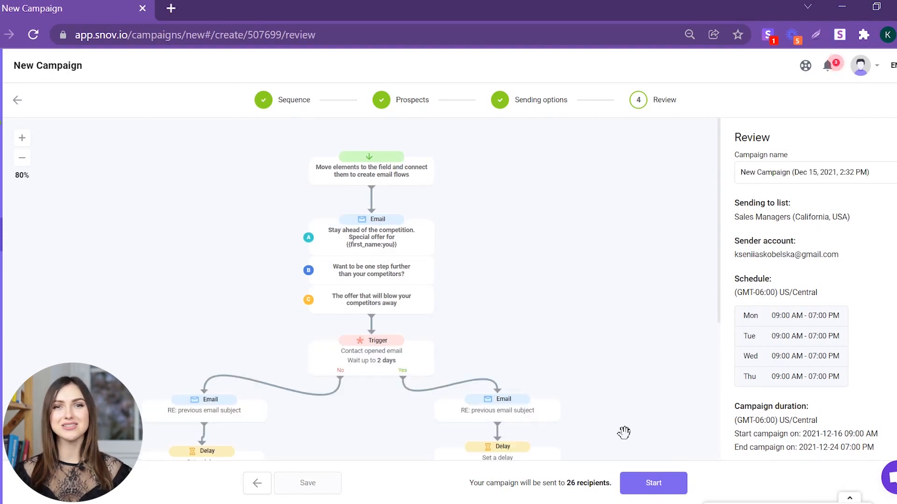
click(644, 486)
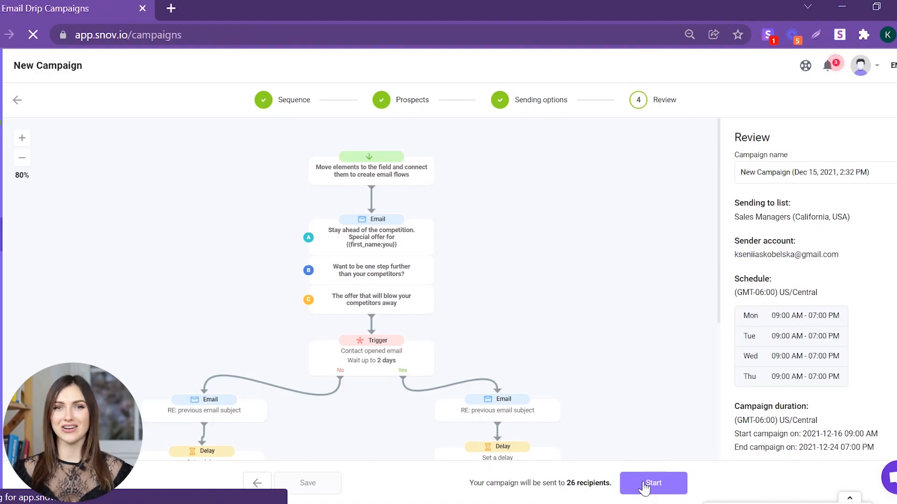